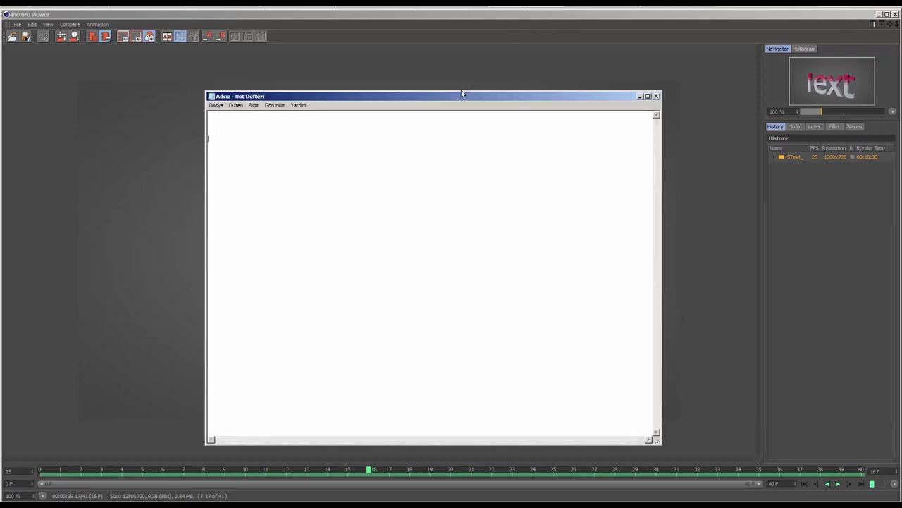
Move the Notepad notes window slightly right over the Picture Viewer
left_click_drag(461, 95, 474, 90)
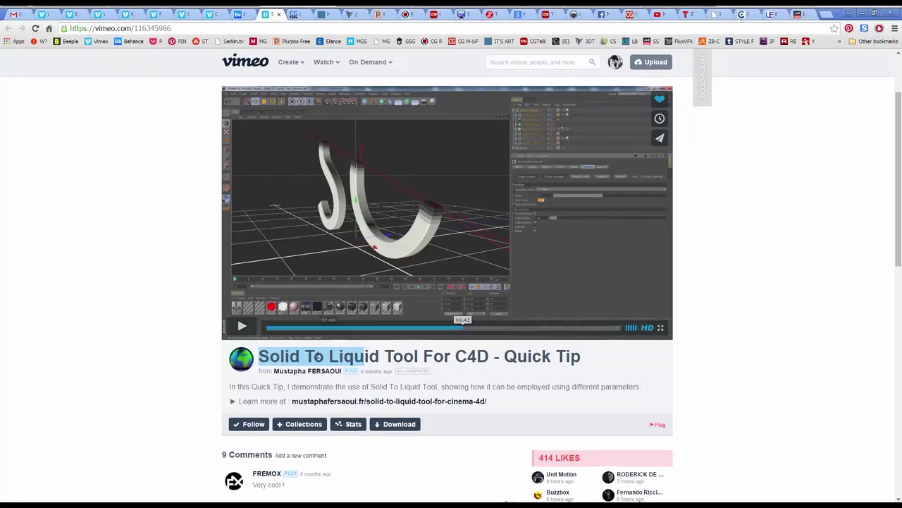
Highlight 'Solid To Liquid' in the Vimeo title, add it to the notes, then return to the tutorial video
left_click(367, 357)
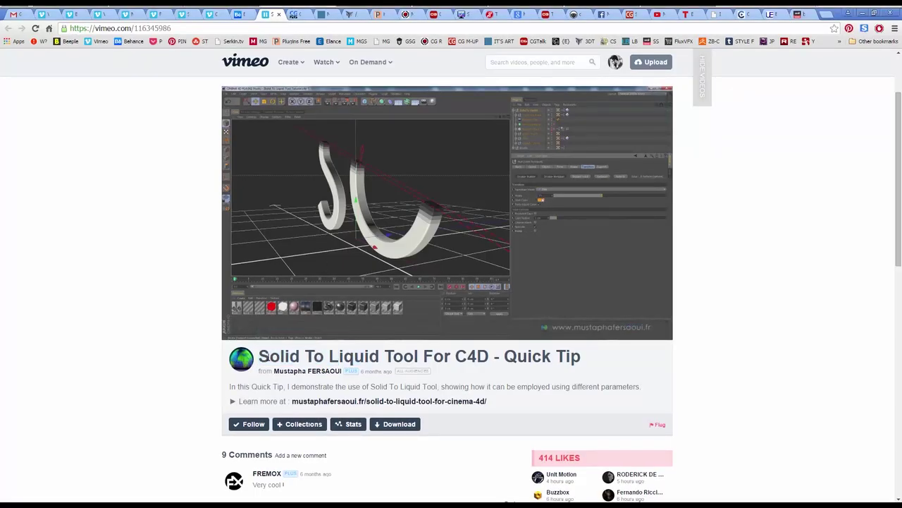
left_click_drag(259, 356, 380, 361)
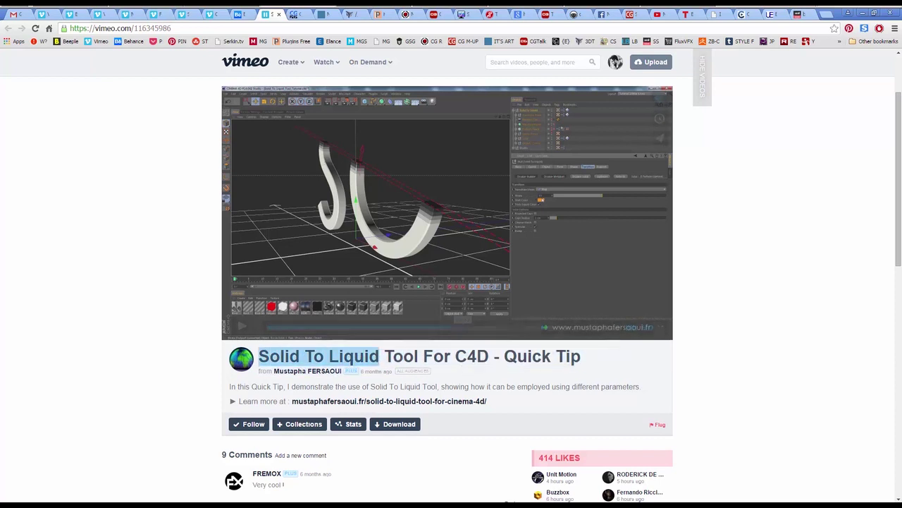
key("alt+Tab")
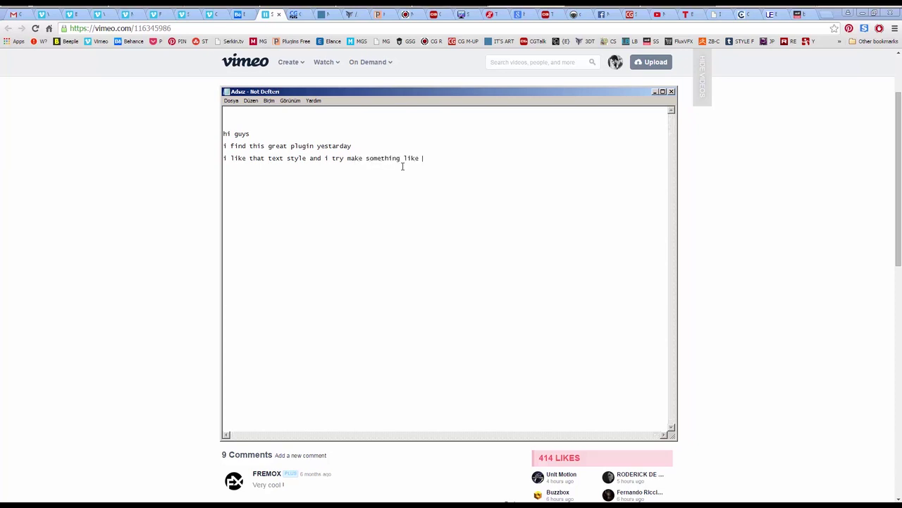
key("alt+Tab")
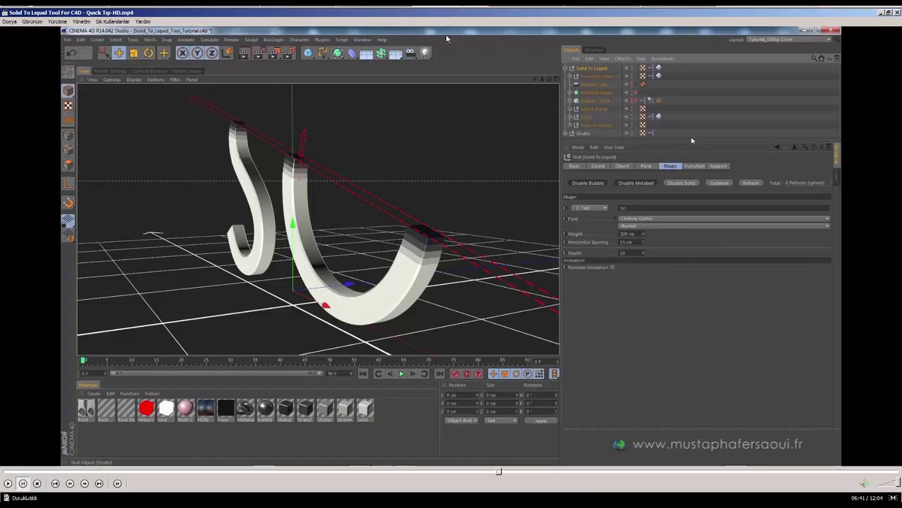
Play the Solid To Liquid tutorial, skip ahead twice to the coloured-strata demo, and pause
key("space")
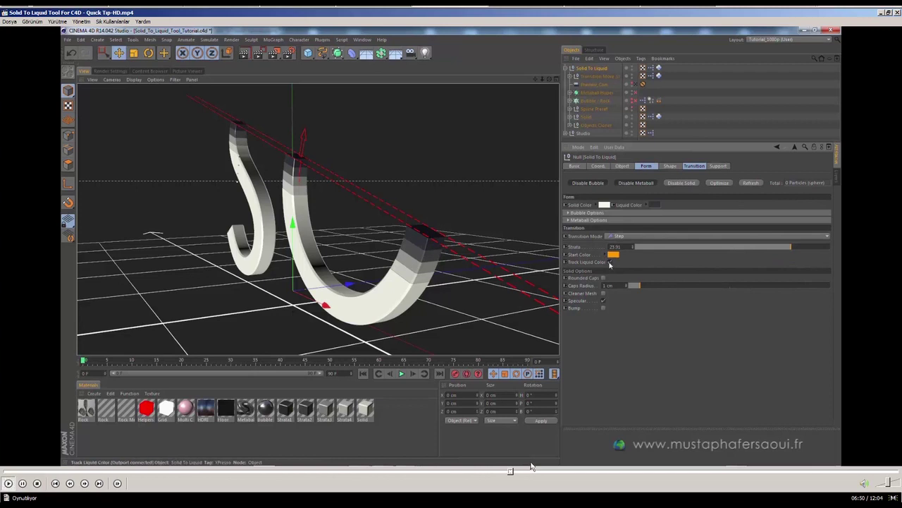
left_click(522, 478)
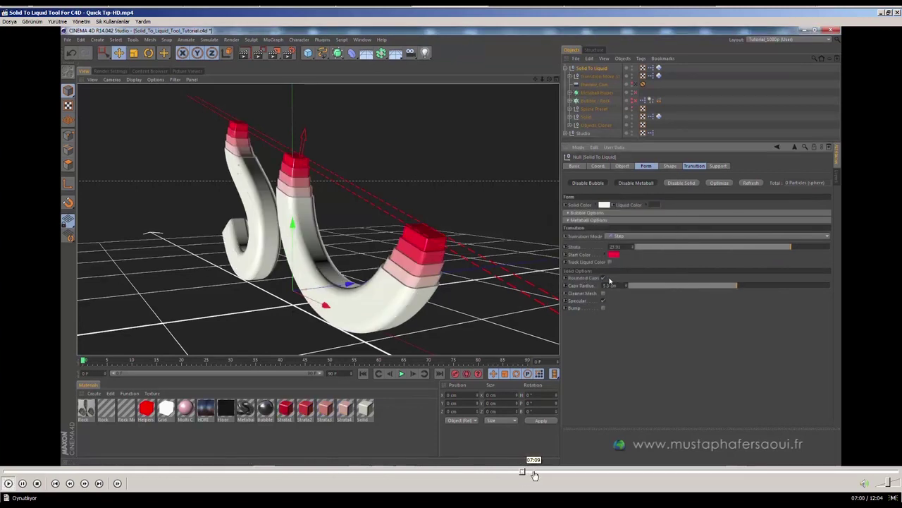
left_click(534, 474)
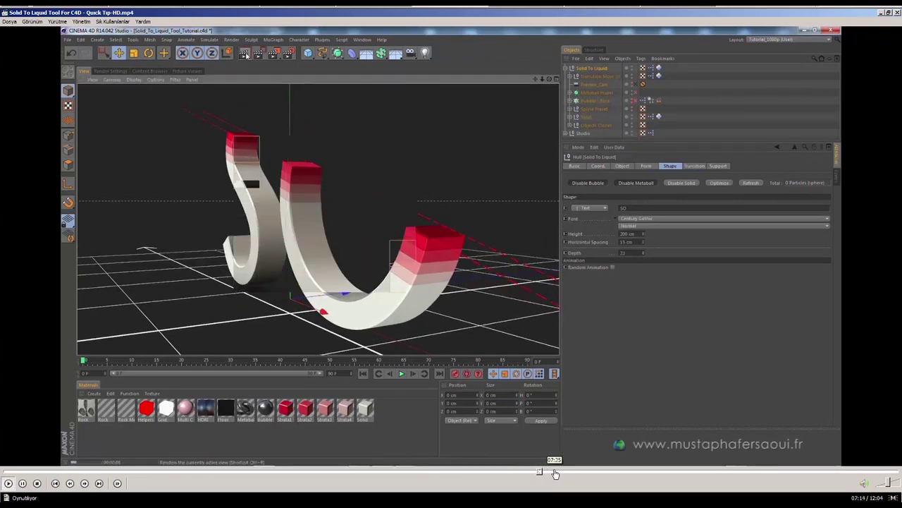
left_click(557, 127)
key("alt+Tab")
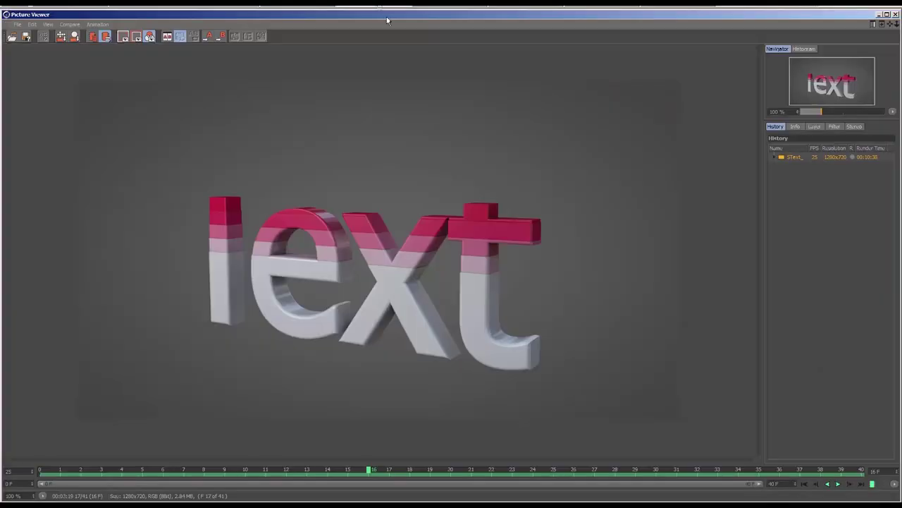
Play the rendered Text animation, stop it at frame 27, and minimise the notes window
left_click(805, 483)
left_click(838, 484)
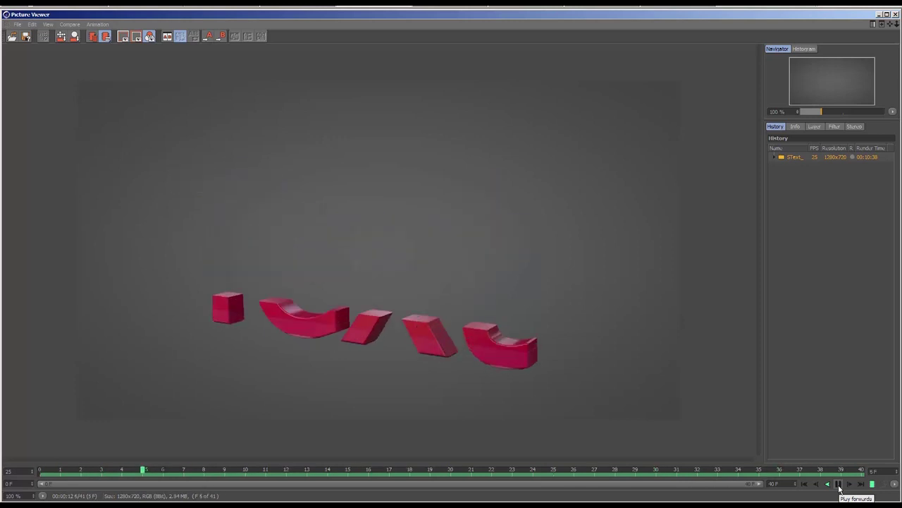
left_click(839, 484)
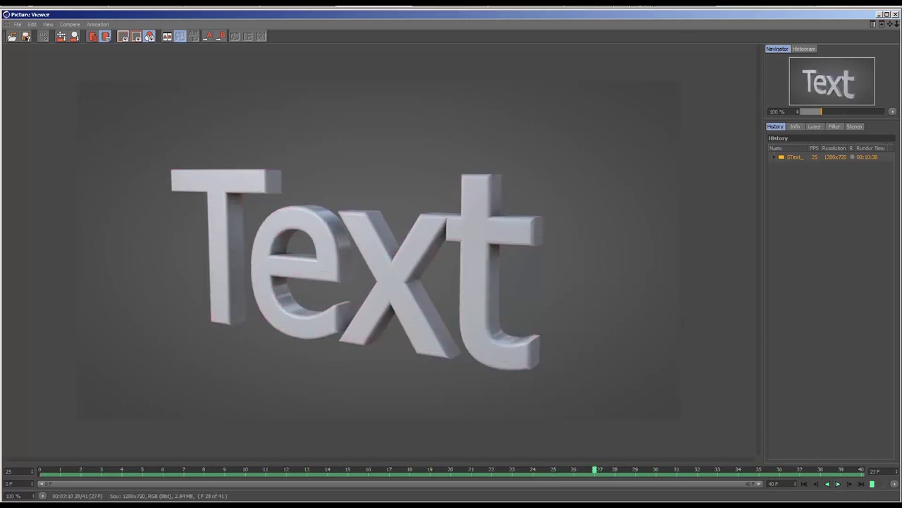
key("alt+Tab")
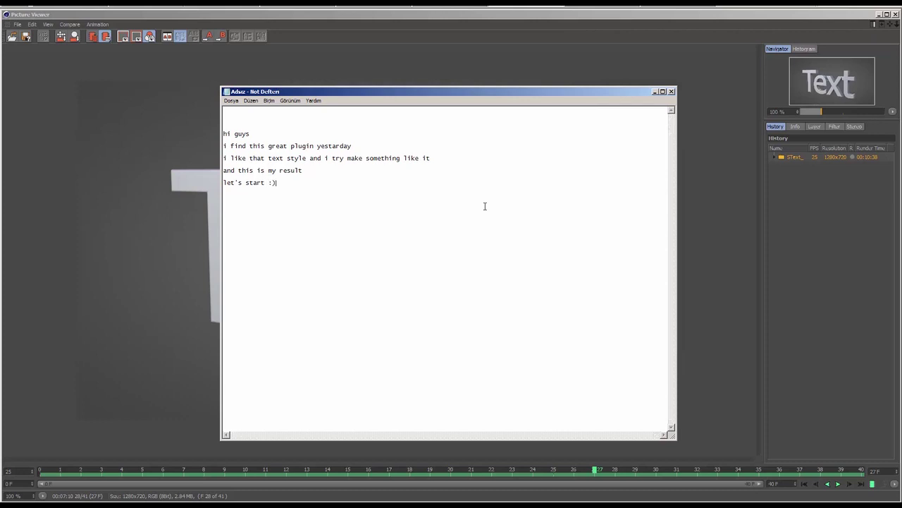
left_click(654, 92)
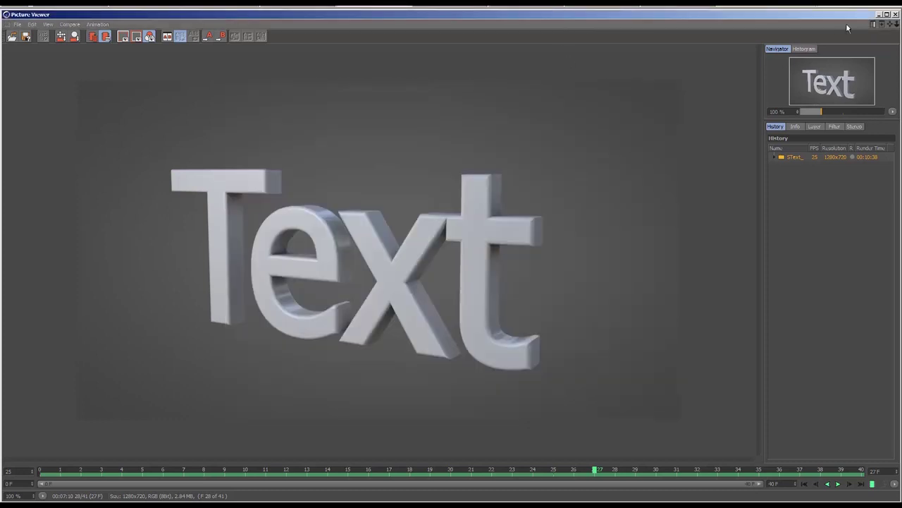
Create a new Untitled 2 document after checking the cloner's Boole children in Step_Test_02
left_click(879, 14)
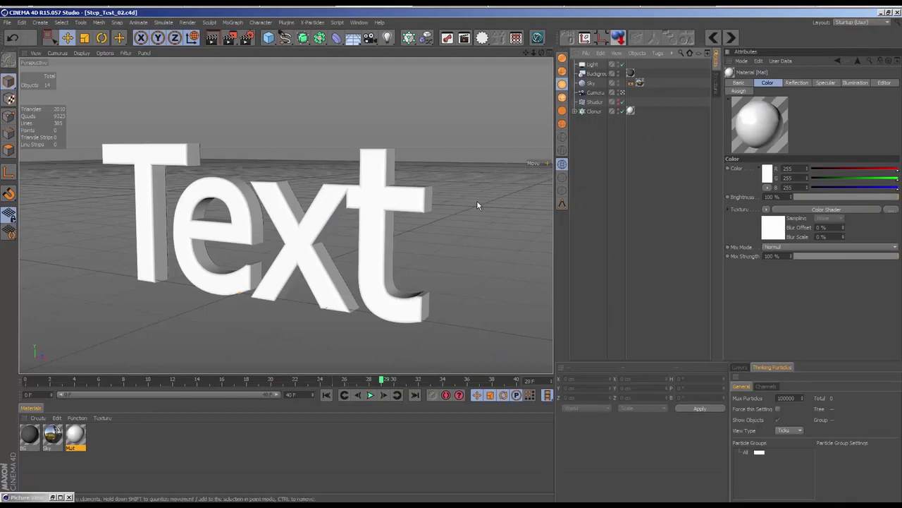
key("ctrl+n")
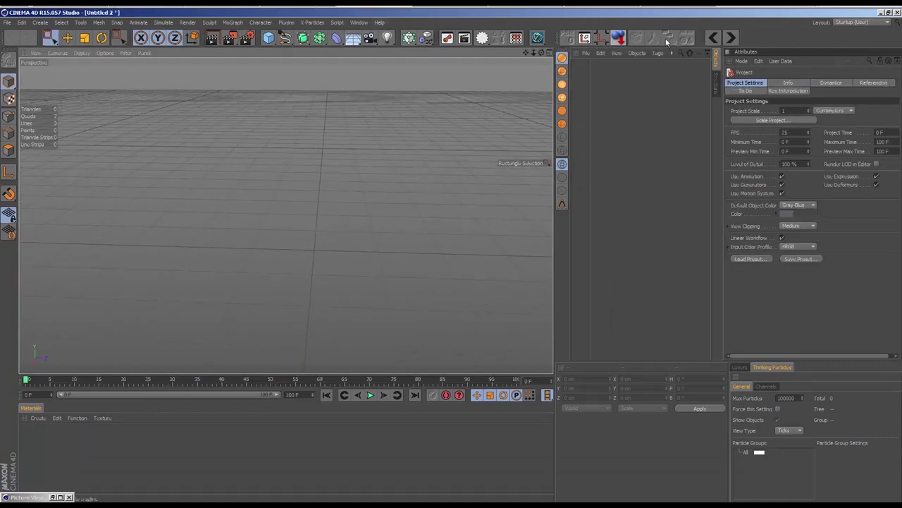
left_click(712, 39)
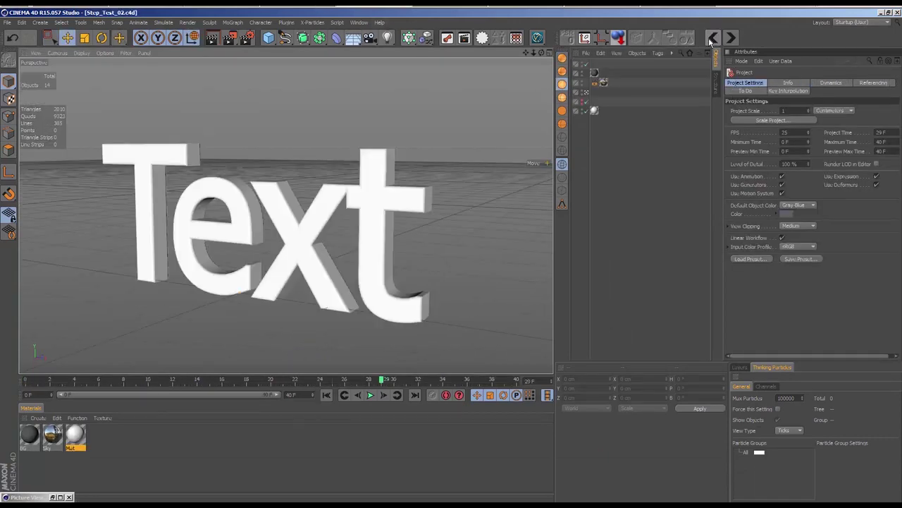
left_click(576, 111)
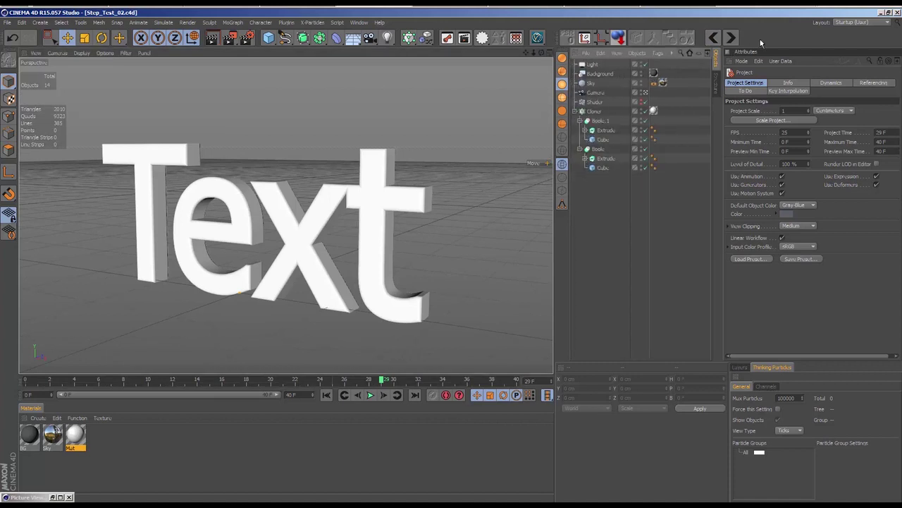
left_click(732, 39)
Add a Text spline in Tahoma and set its alignment to Middle
left_click(285, 38)
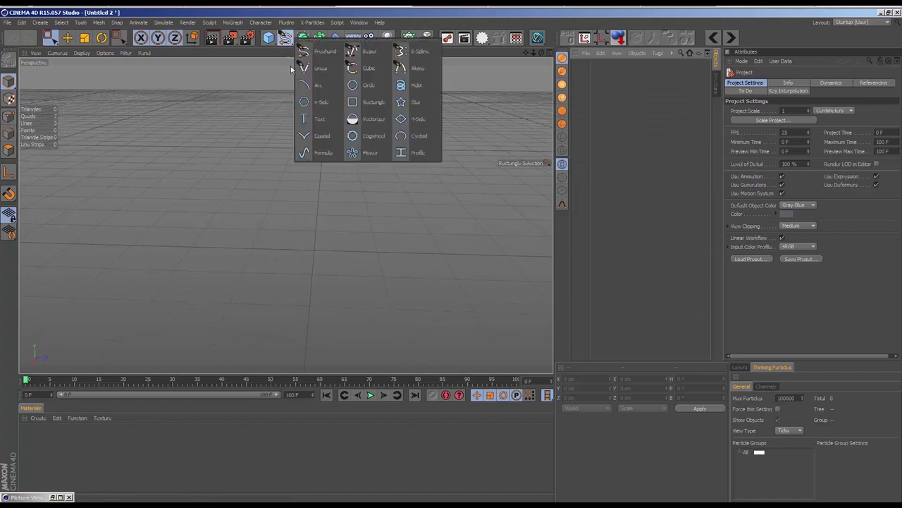
left_click(316, 119)
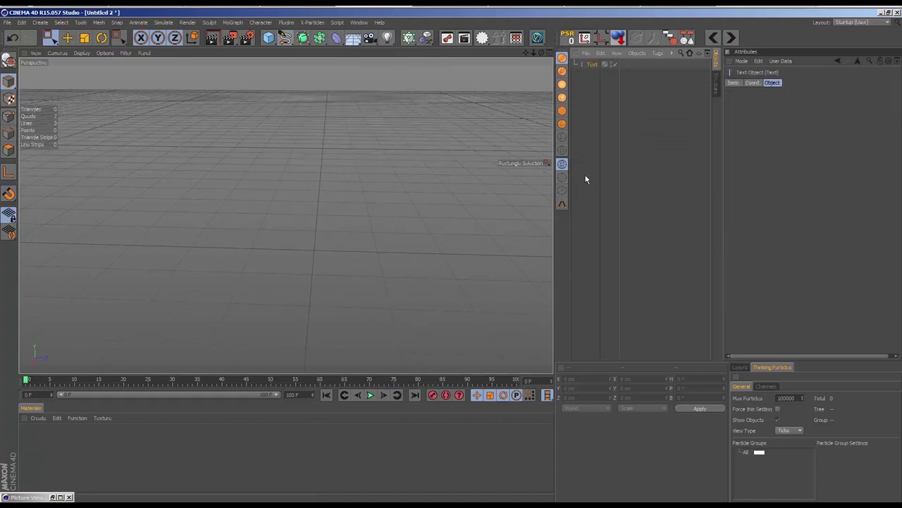
mouse_move(380, 169)
left_mouse_down("alt")
mouse_move(378, 141)
mouse_move(415, 137)
mouse_move(402, 157)
left_mouse_up("alt")
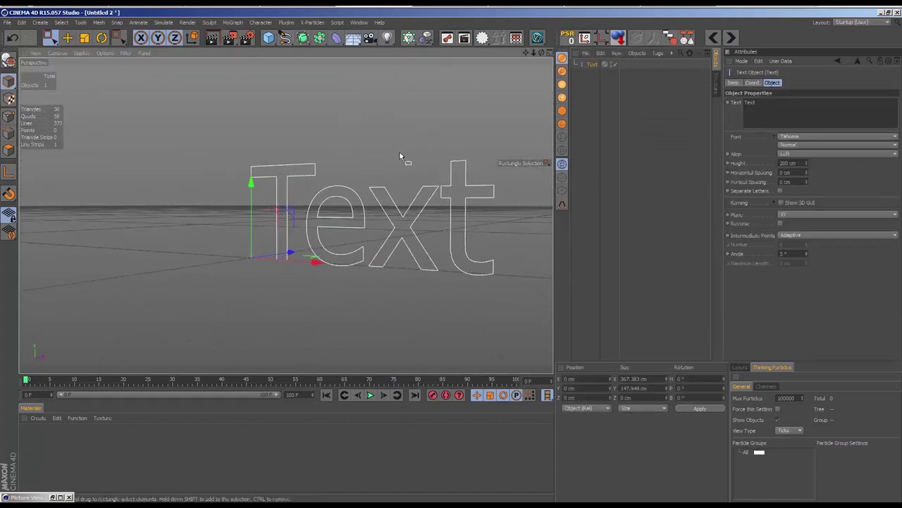
left_click(835, 136)
left_click(670, 129)
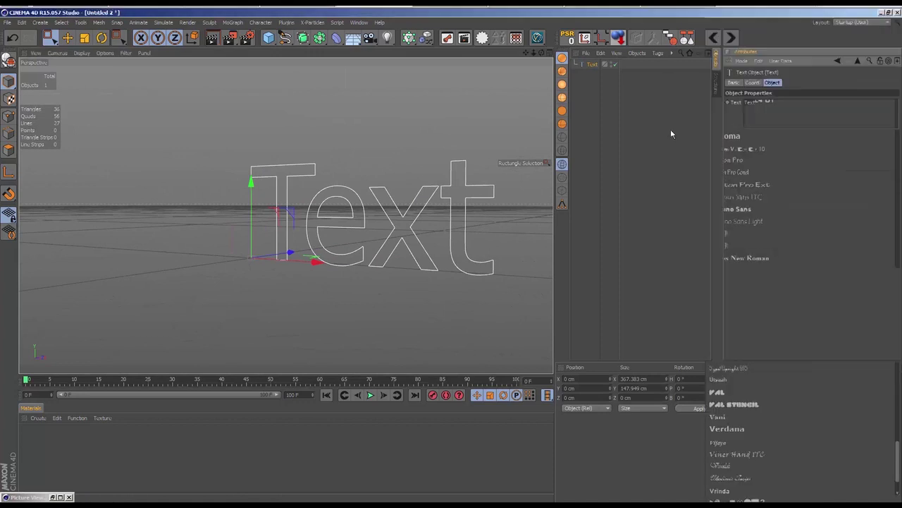
left_click(820, 154)
left_click(820, 163)
mouse_move(394, 176)
left_mouse_down("alt")
mouse_move(371, 167)
mouse_move(430, 172)
mouse_move(413, 148)
mouse_move(421, 164)
left_mouse_up("alt")
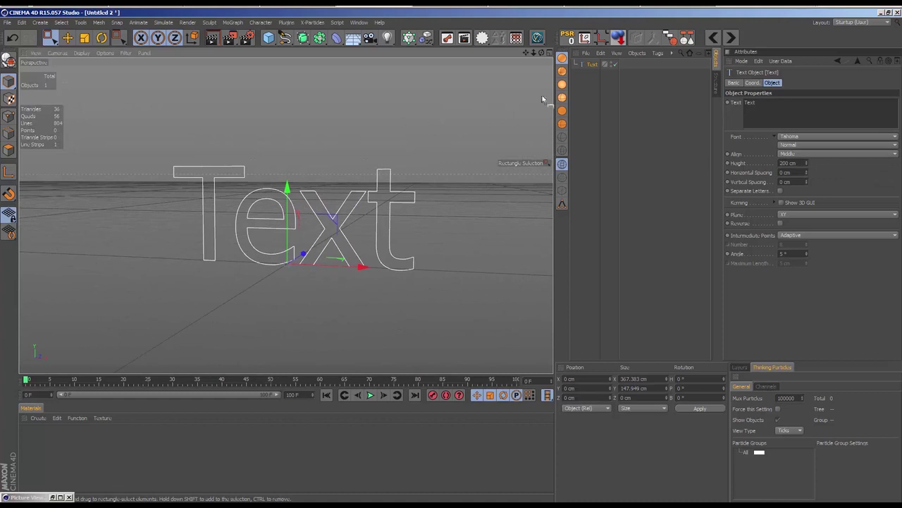
left_click(585, 106)
Extrude the Text spline and set both Start and End caps to Fillet Cap
left_click(588, 64)
left_click(302, 37)
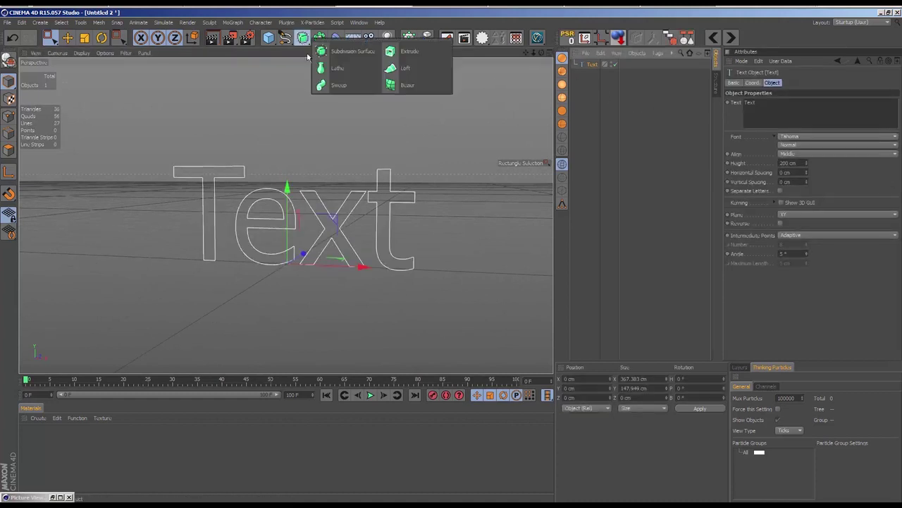
left_click(408, 52, "alt")
left_click(791, 83)
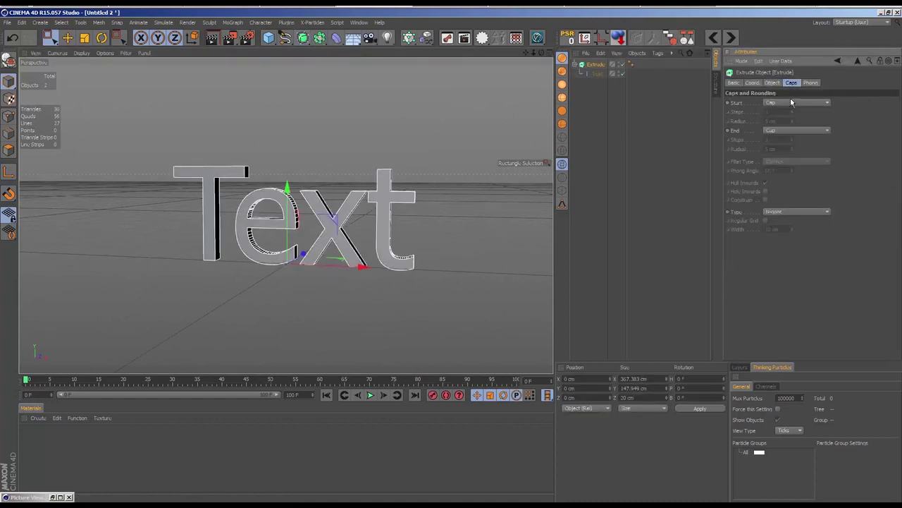
left_click(790, 102)
left_click(779, 139)
left_click(795, 131)
left_click(783, 167)
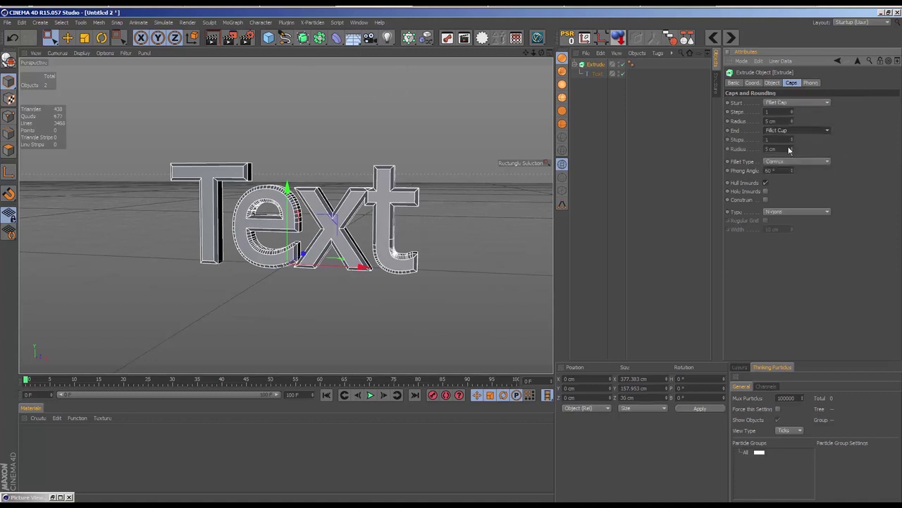
Set the fillet cap radii to 1 cm and collapse the Extrude hierarchy
double_click(772, 121)
type("1")
key("Return")
double_click(769, 149)
left_click(679, 138)
mouse_move(320, 174)
left_mouse_down("alt")
mouse_move(316, 191)
mouse_move(363, 159)
mouse_move(643, 108)
left_mouse_up("alt")
left_click(596, 65)
left_click(575, 64)
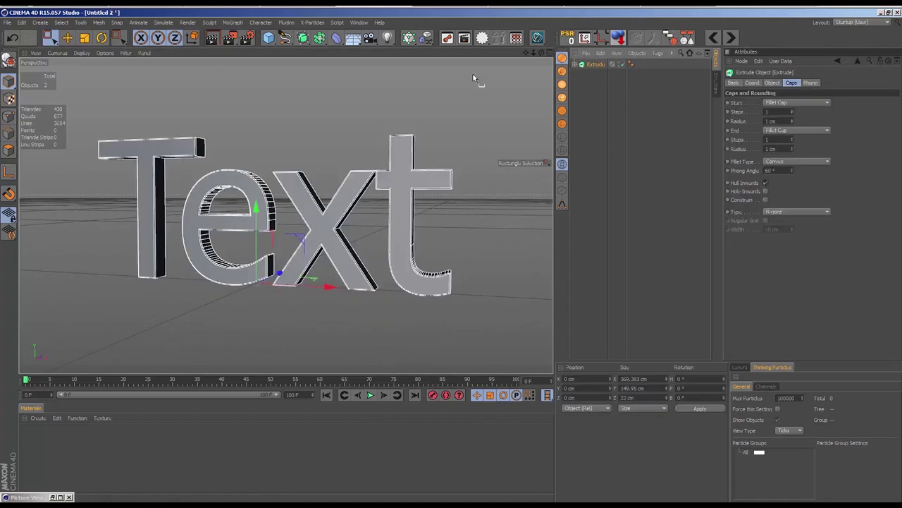
left_click(303, 37)
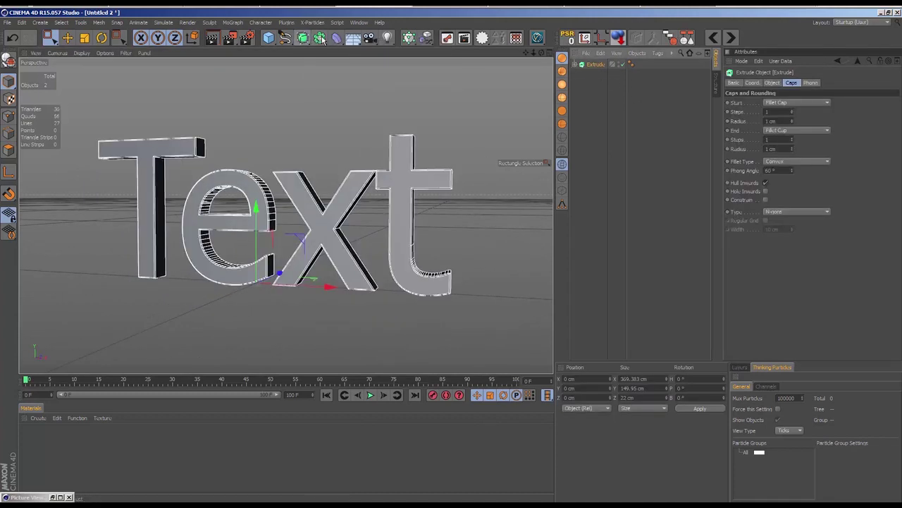
left_click(319, 37)
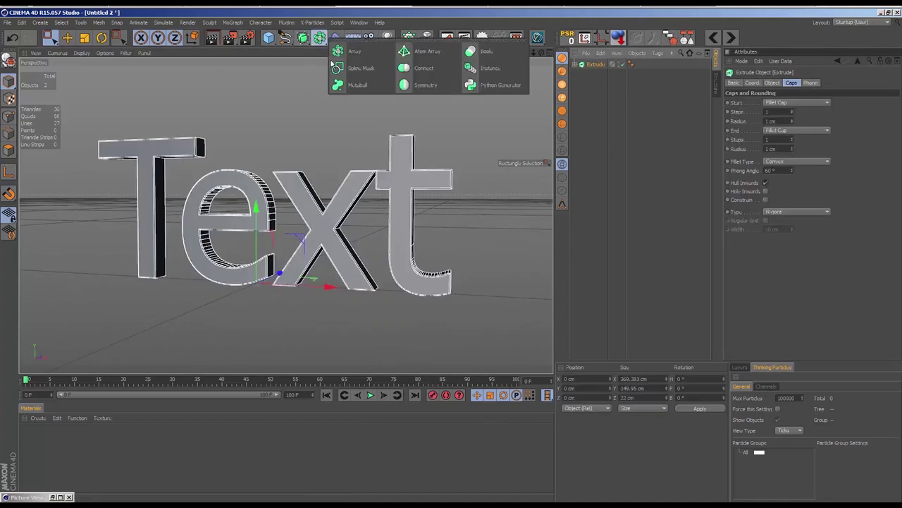
Add a Boole object and a Cube to the scene
left_click(479, 51, "alt")
left_click(627, 99)
left_click(600, 73)
left_click_drag(411, 111, 452, 106, "alt")
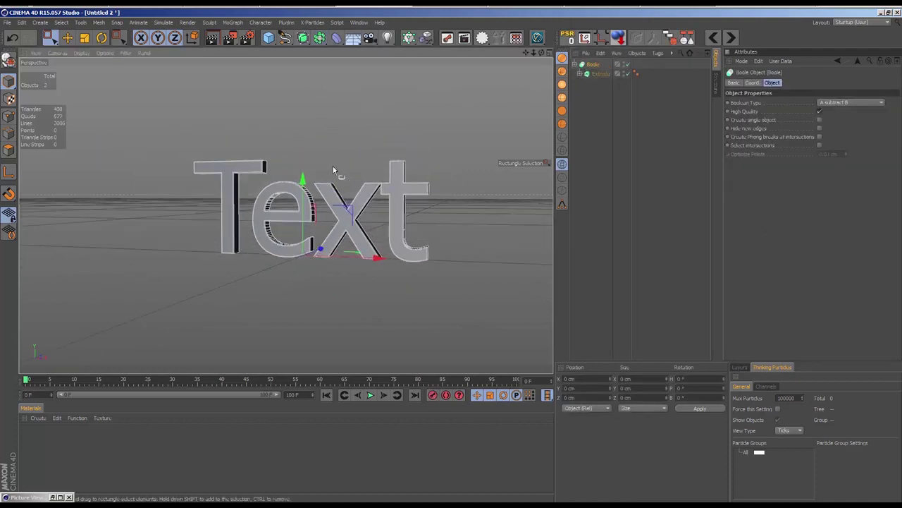
left_click(339, 64)
left_click(269, 37)
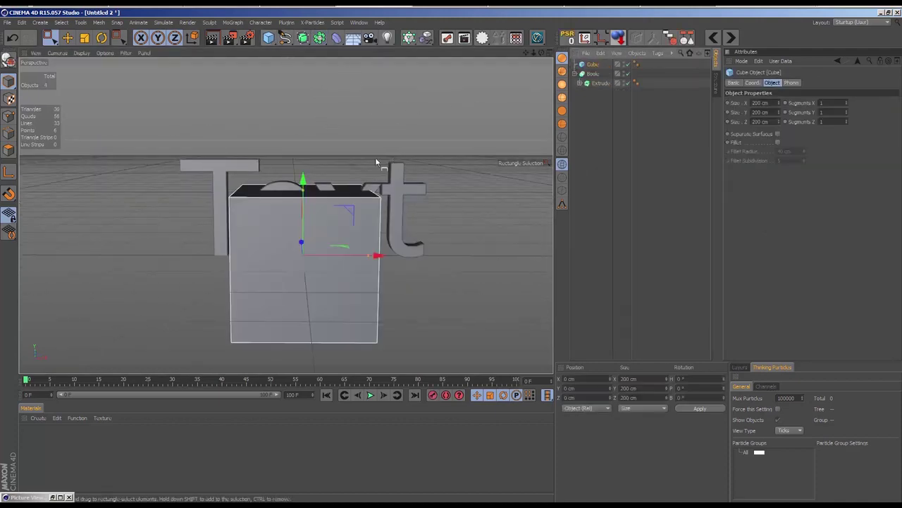
scroll(314, 186, "down", 2)
In the front view, widen the Cube to about 507 cm, stretch it taller, and raise it over the text top
middle_click(313, 185)
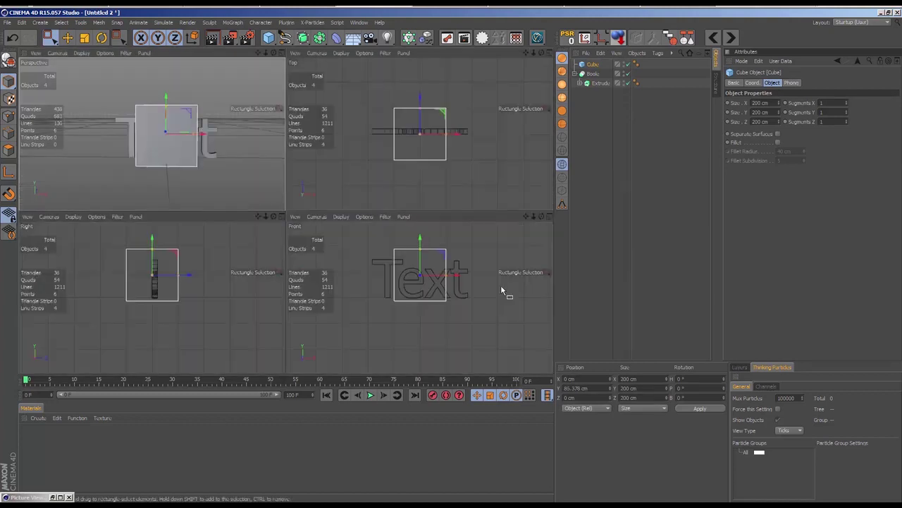
middle_click(501, 288)
scroll(396, 247, "up", 3)
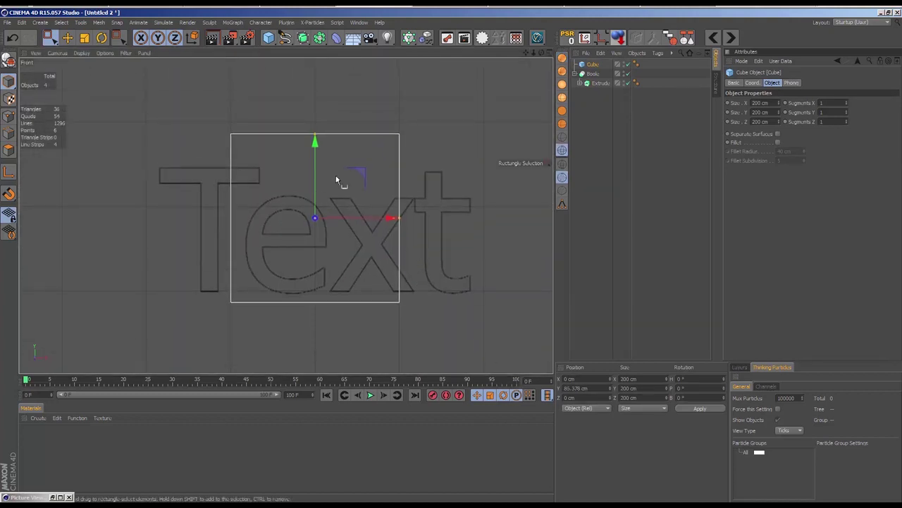
left_click_drag(317, 162, 316, 153)
scroll(356, 185, "down", 2)
scroll(395, 199, "down", 2)
left_click_drag(375, 197, 428, 198)
middle_click_drag(346, 169, 347, 216)
left_click_drag(338, 210, 345, 164)
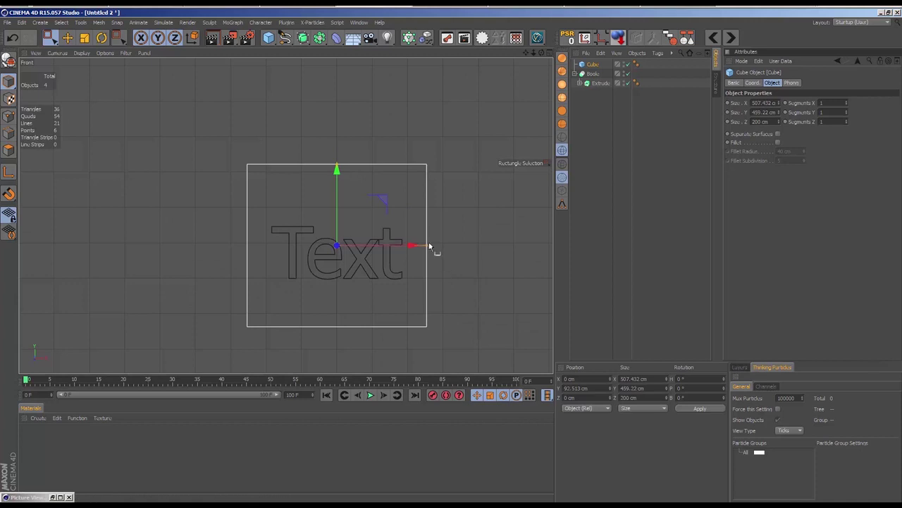
left_click_drag(427, 246, 457, 250)
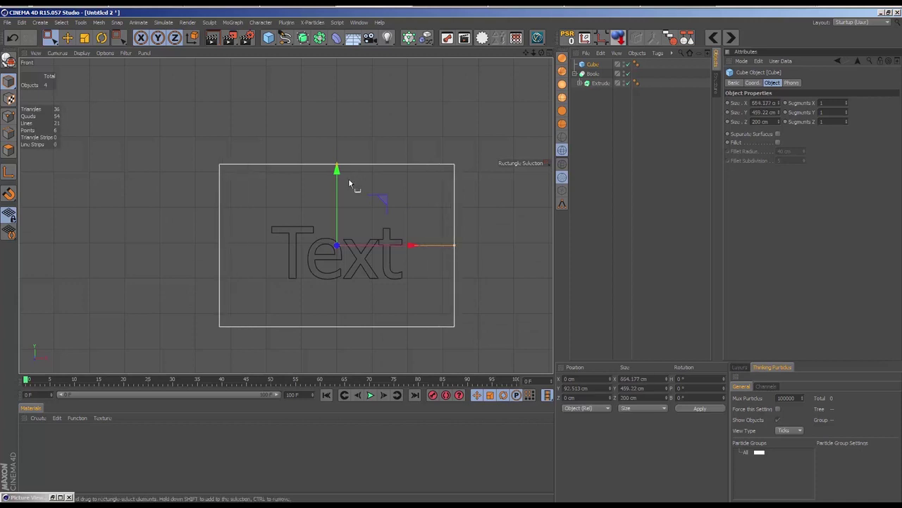
left_click_drag(339, 189, 339, 151)
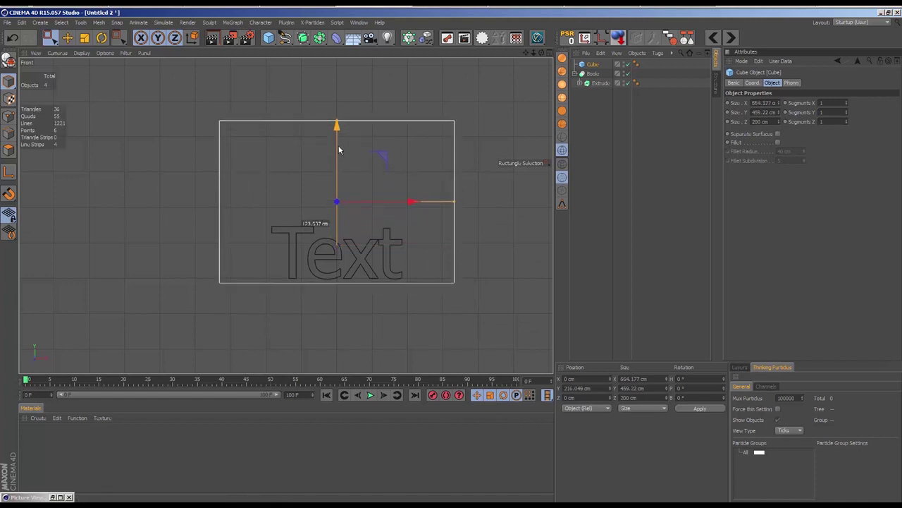
middle_click(208, 125)
middle_click(208, 125)
mouse_move(415, 183)
left_mouse_down("alt")
mouse_move(353, 202)
mouse_move(375, 218)
mouse_move(234, 224)
mouse_move(395, 212)
left_mouse_up("alt")
Place the Cube inside the Boole and try the A subtract B and A intersect B types
left_click_drag(592, 64, 594, 74)
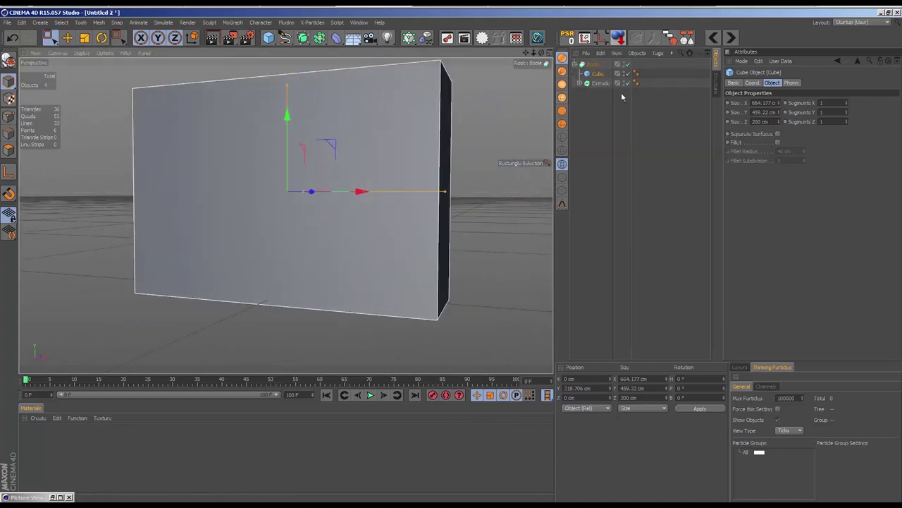
left_click(619, 119)
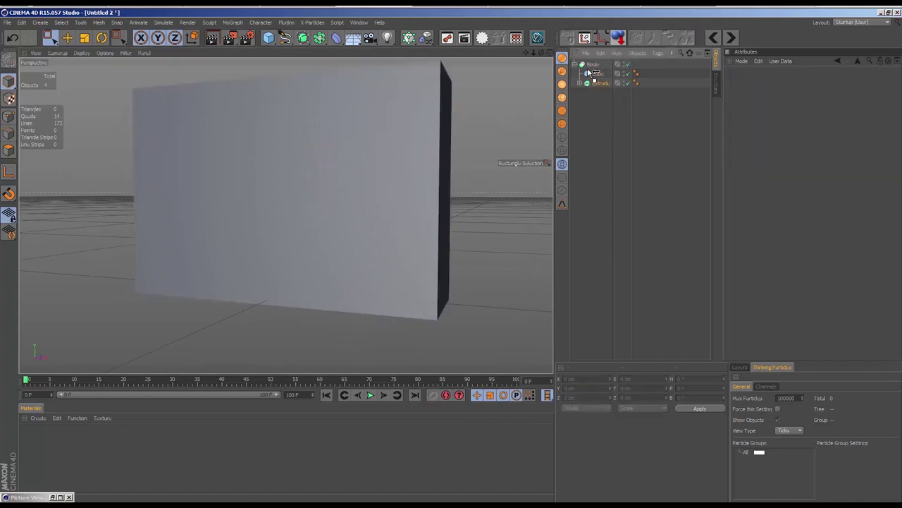
left_click(595, 65)
left_click(850, 103)
left_click(840, 126)
left_click(828, 106)
left_click(841, 132)
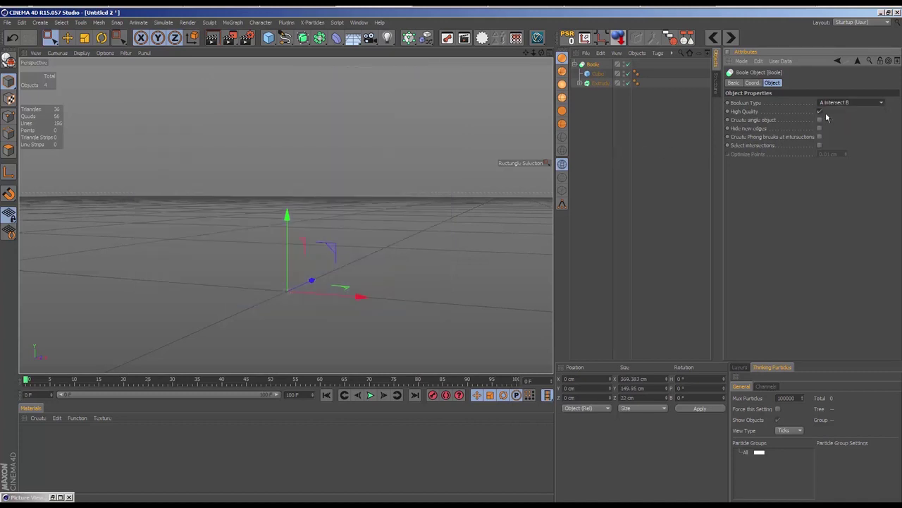
Put the Extrude first inside the Boole and set Boolean Type to A subtract B
left_click(598, 73)
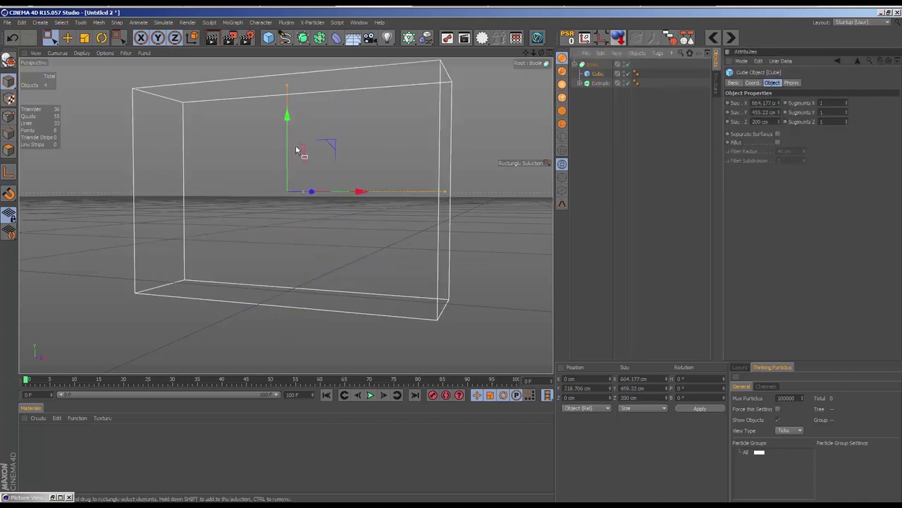
left_click_drag(286, 154, 286, 127)
scroll(339, 210, "up", 3)
left_click_drag(598, 83, 598, 69)
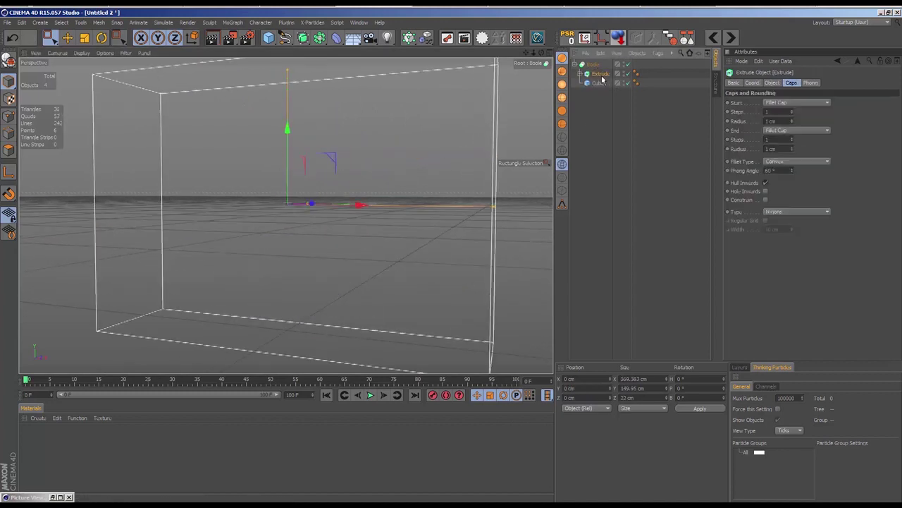
key("ctrl+z")
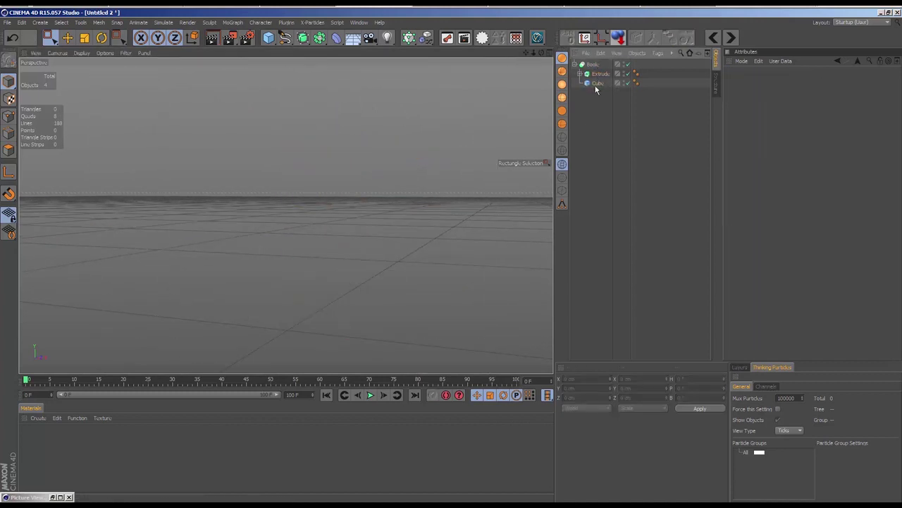
left_click(596, 84)
mouse_move(287, 139)
left_mouse_down()
mouse_move(299, 84)
mouse_move(303, 112)
left_mouse_up()
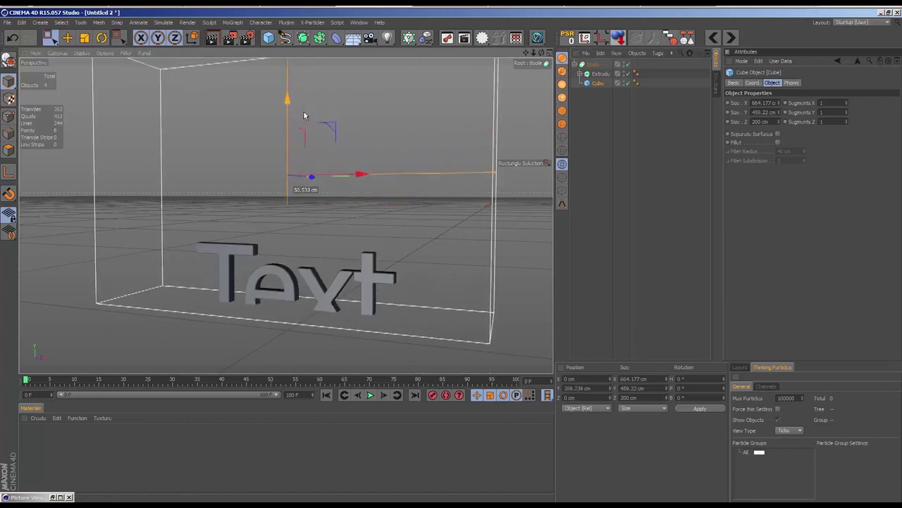
key("ctrl+z")
left_click(593, 65)
left_click(851, 103)
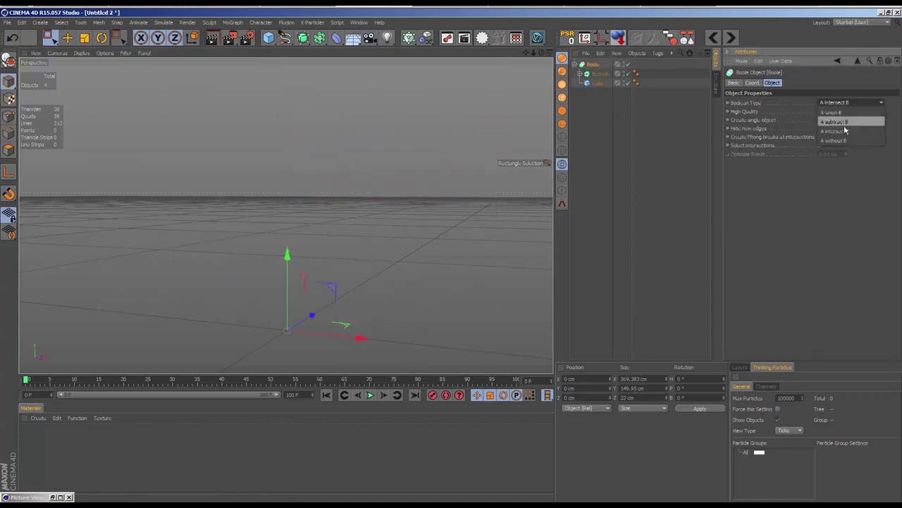
left_click(846, 122)
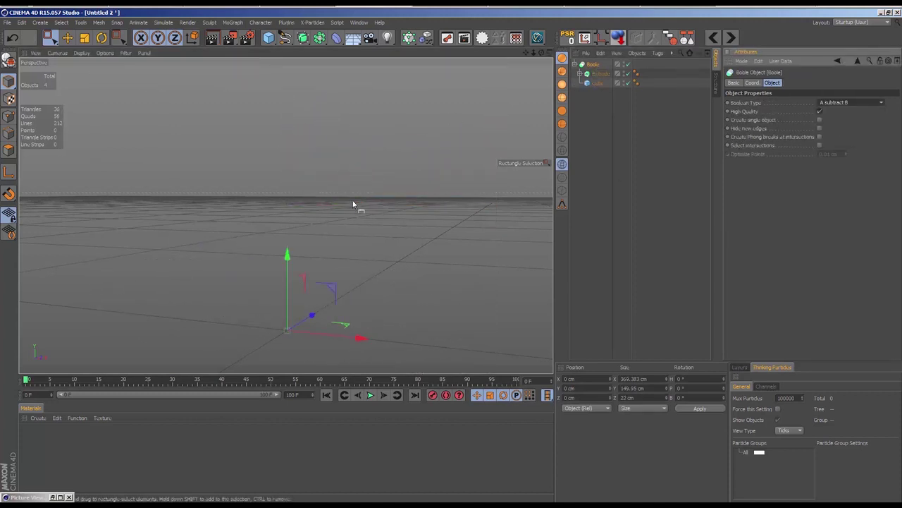
Raise the Cube so it cuts the top off the Text letters
left_click(597, 83)
scroll(366, 152, "down", 3)
mouse_move(283, 167)
left_mouse_down()
mouse_move(288, 105)
mouse_move(292, 155)
left_mouse_up()
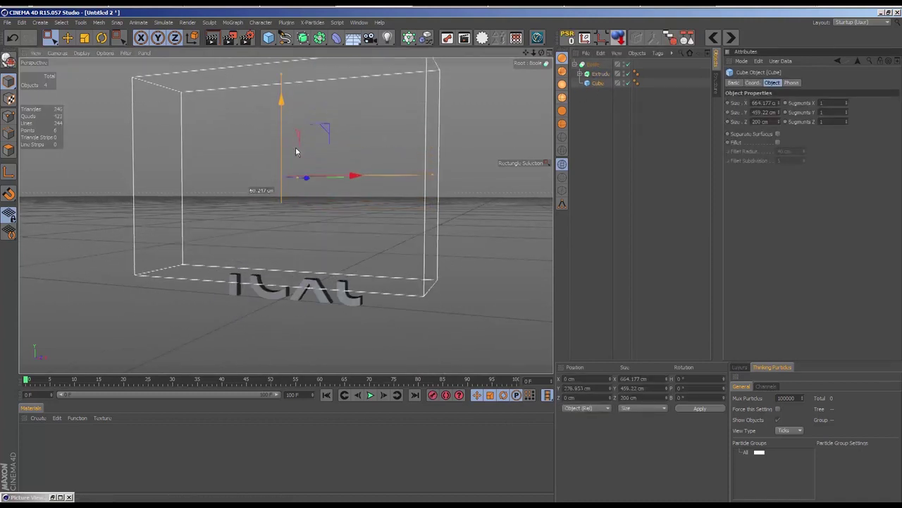
scroll(414, 288, "up", 3)
scroll(392, 262, "up", 3)
mouse_move(383, 200)
left_mouse_down("alt")
mouse_move(286, 216)
mouse_move(367, 239)
left_mouse_up("alt")
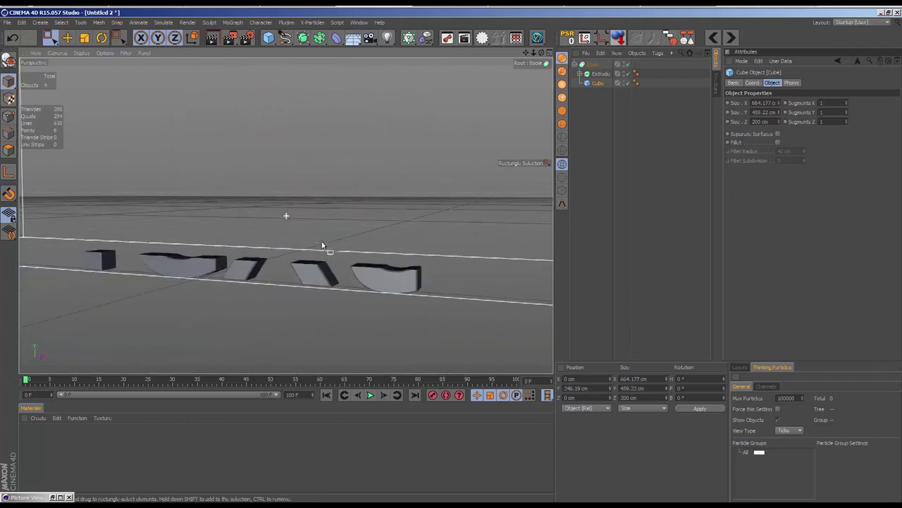
scroll(268, 172, "down", 5)
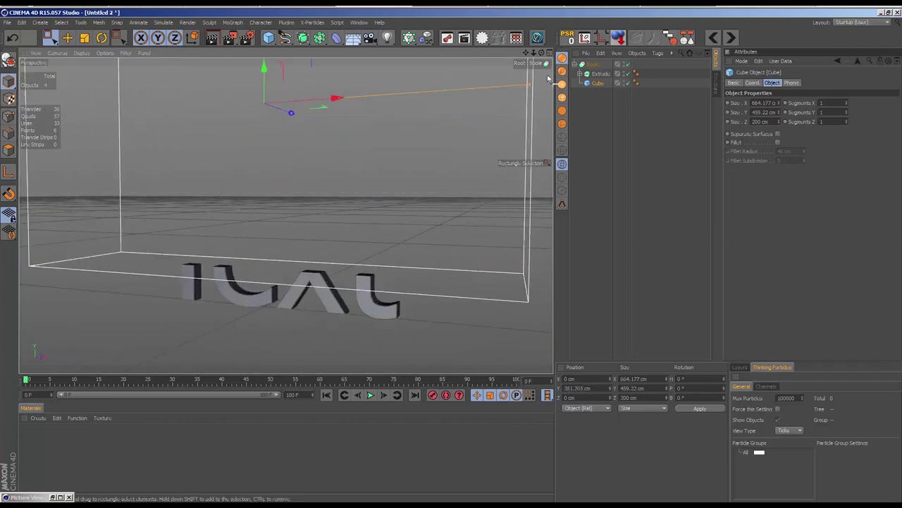
scroll(342, 281, "up", 3)
scroll(377, 244, "up", 2)
left_click_drag(378, 243, 379, 203, "alt")
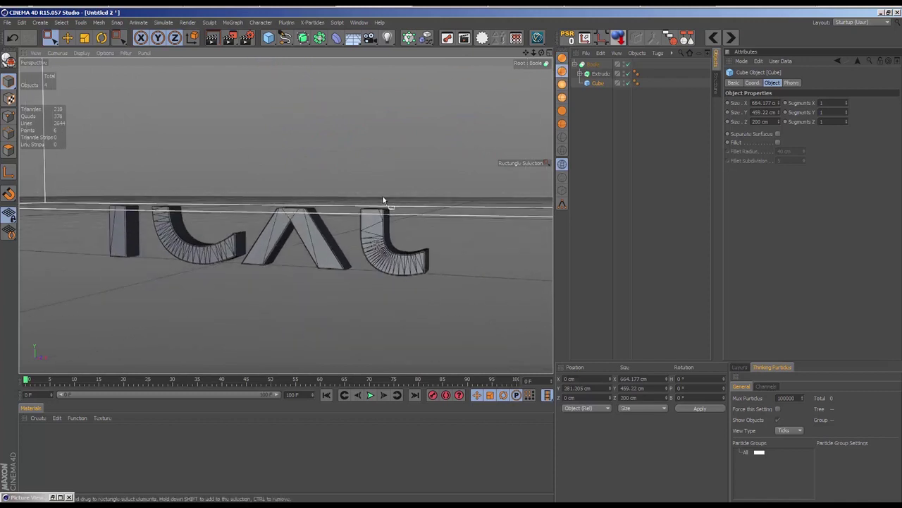
Enable High Quality and Hide new edges on the Boole
left_click(593, 64)
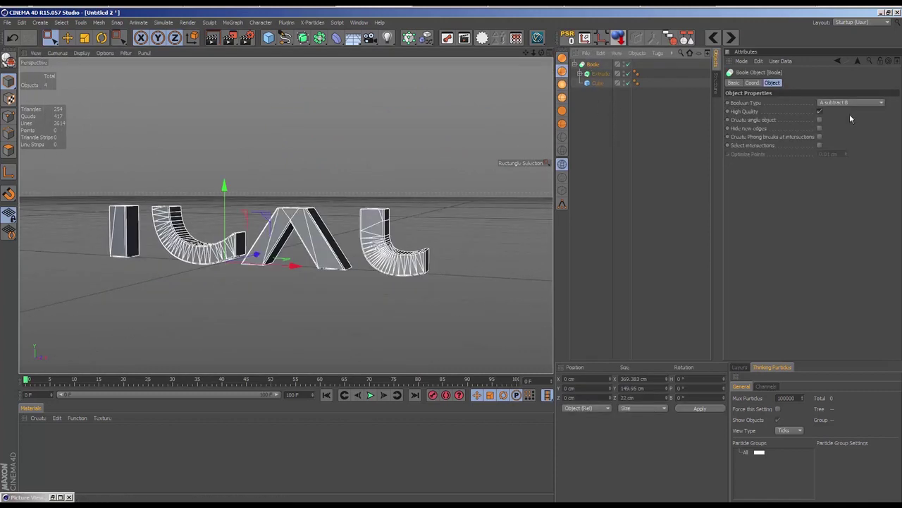
left_click(820, 111)
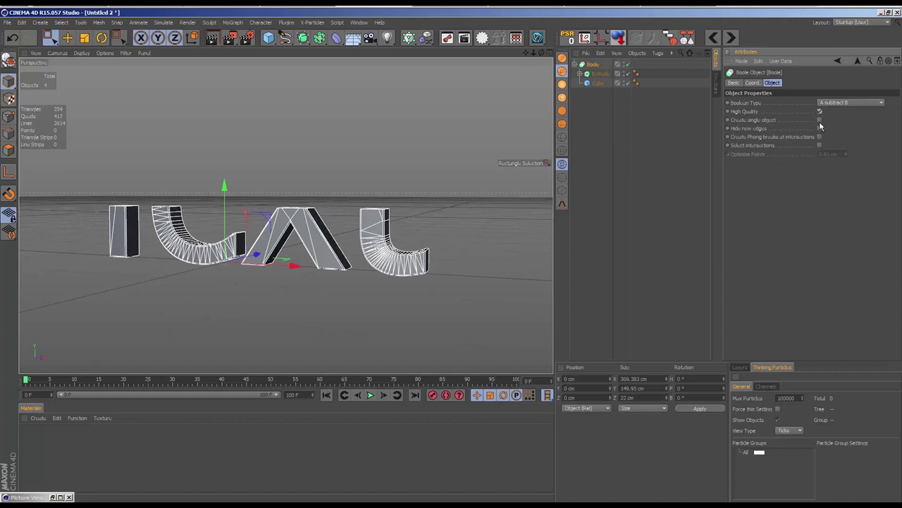
left_click(821, 129)
left_click(821, 129)
left_click(821, 129)
left_click_drag(403, 199, 379, 218, "alt")
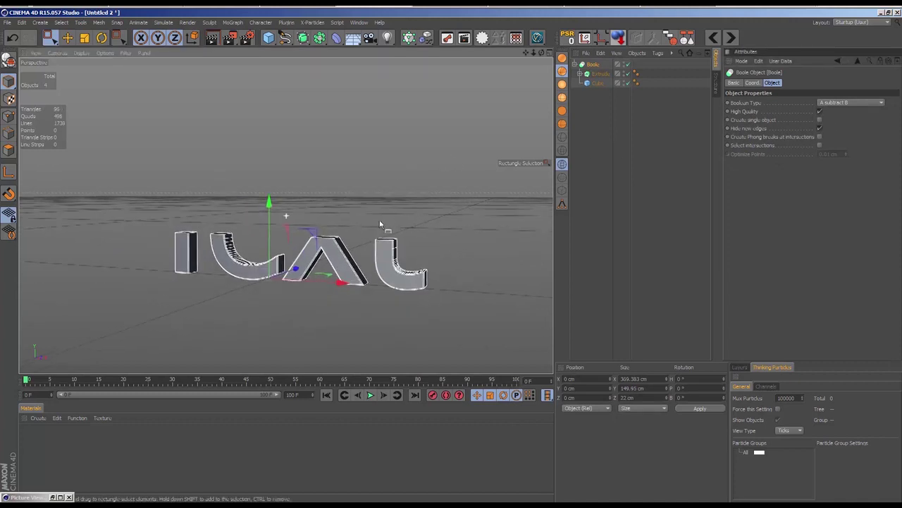
left_click(575, 65)
left_click(605, 79)
Duplicate the Boole as Boole.1 and raise its Cube about 47 cm
left_click(593, 65)
key("ctrl+c")
key("ctrl+v")
left_click_drag(506, 141, 431, 141, "alt")
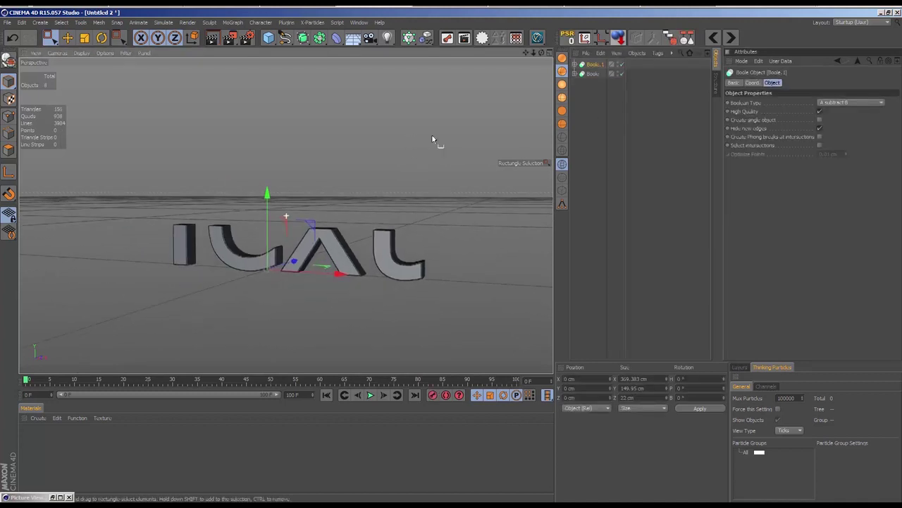
left_click(576, 64)
left_click(598, 84)
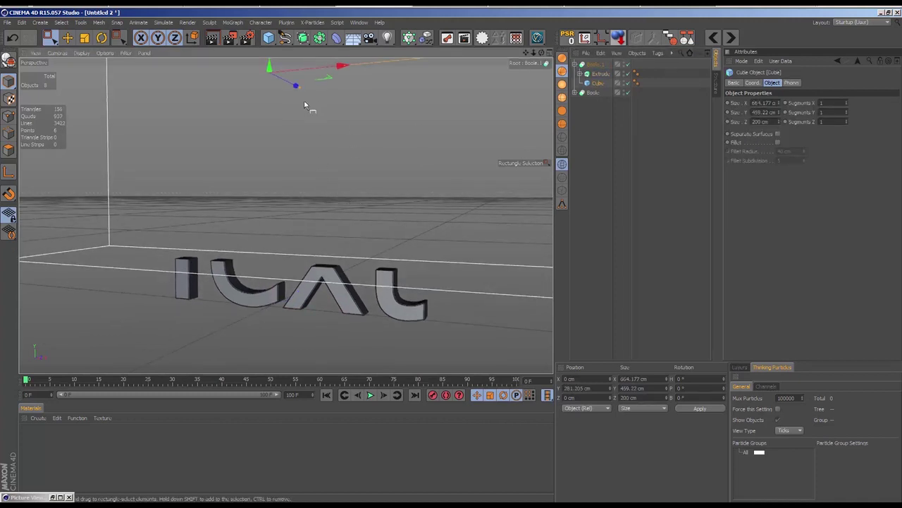
left_click_drag(305, 105, 298, 162, "alt")
left_click_drag(289, 110, 292, 81)
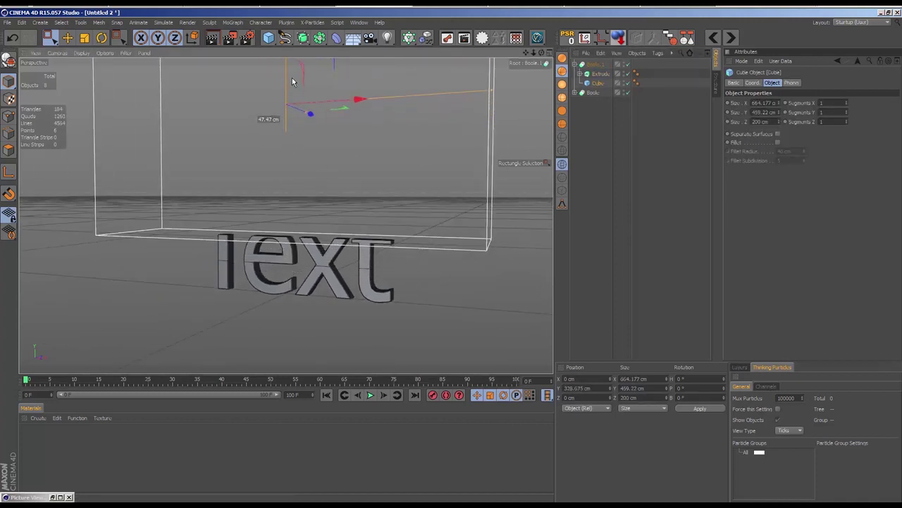
left_click(597, 143)
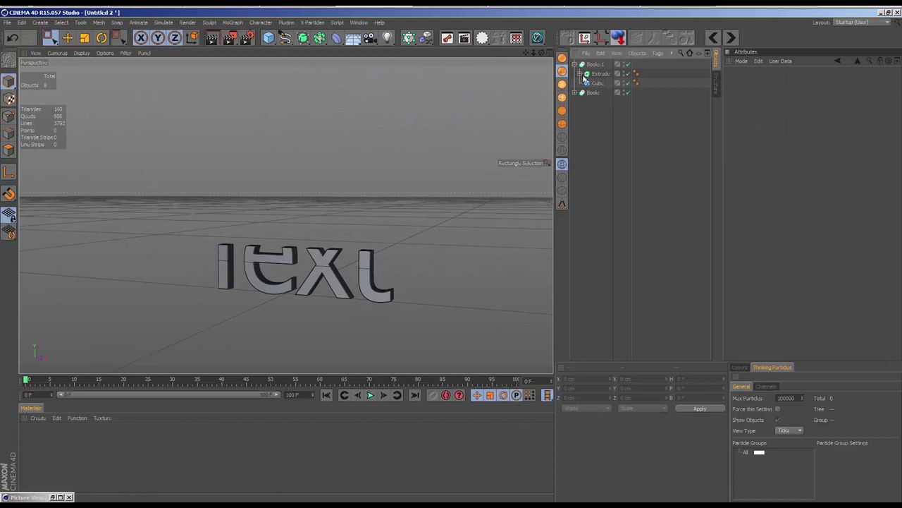
Set the fillet cap radius of Boole.1's Extrude to 3 cm
left_click(599, 74)
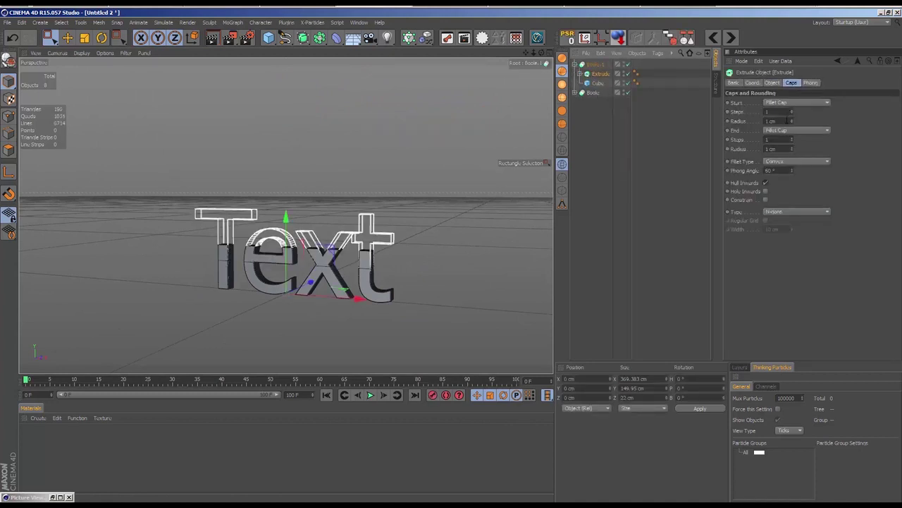
left_click(771, 120)
type("3")
key("Tab")
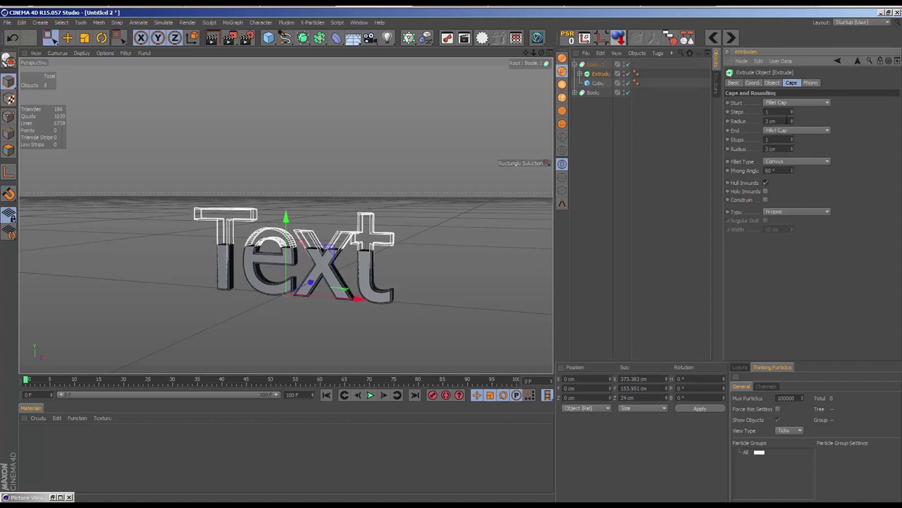
left_click(651, 186)
mouse_move(485, 247)
left_mouse_down("alt")
mouse_move(361, 220)
mouse_move(363, 230)
left_mouse_up("alt")
left_click(576, 64)
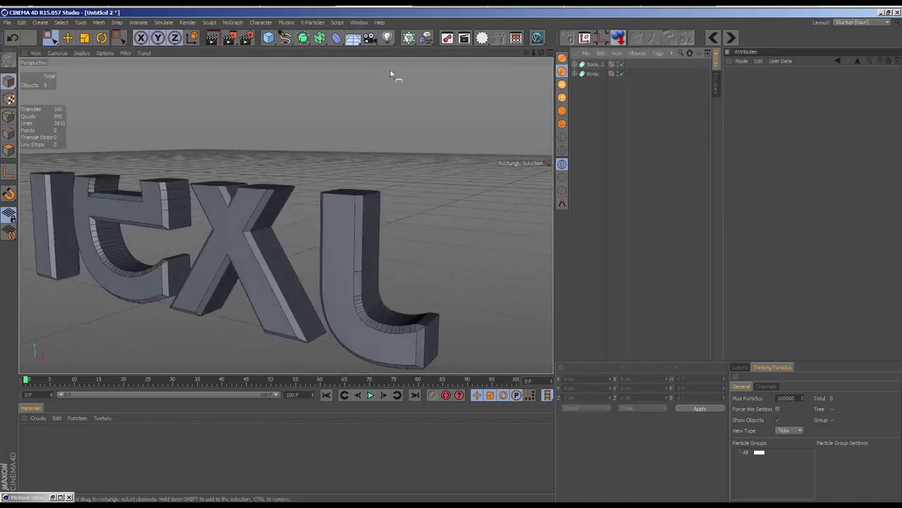
Add a MoGraph Cloner and place Boole and Boole.1 inside it
left_click(408, 40)
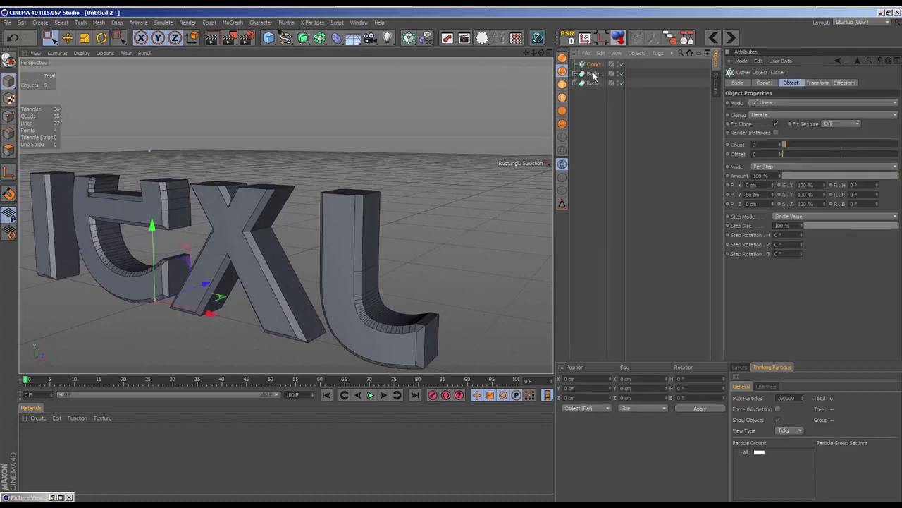
left_click(595, 75)
left_click_drag(596, 65, 594, 65)
left_click(594, 65)
Set the Cloner's P.Y offset to 0 cm and its clone mode to Blend
double_click(753, 194)
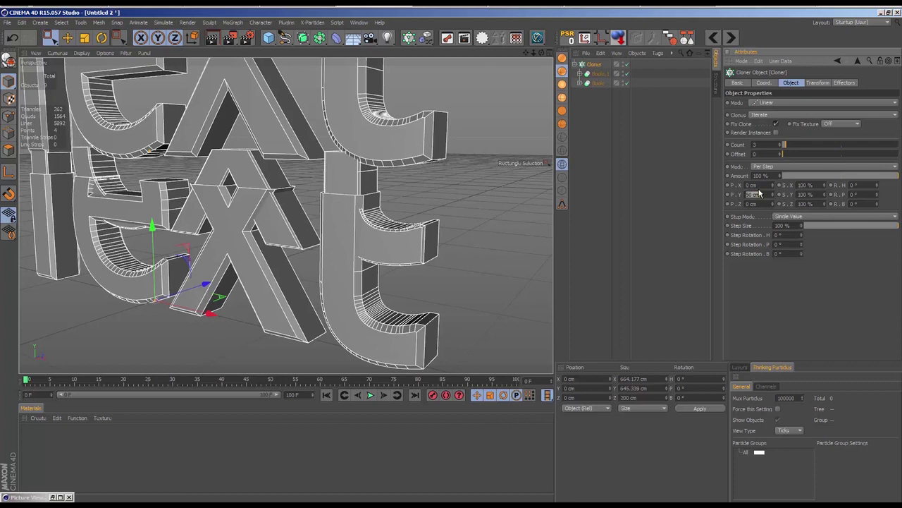
type("0")
key("Return")
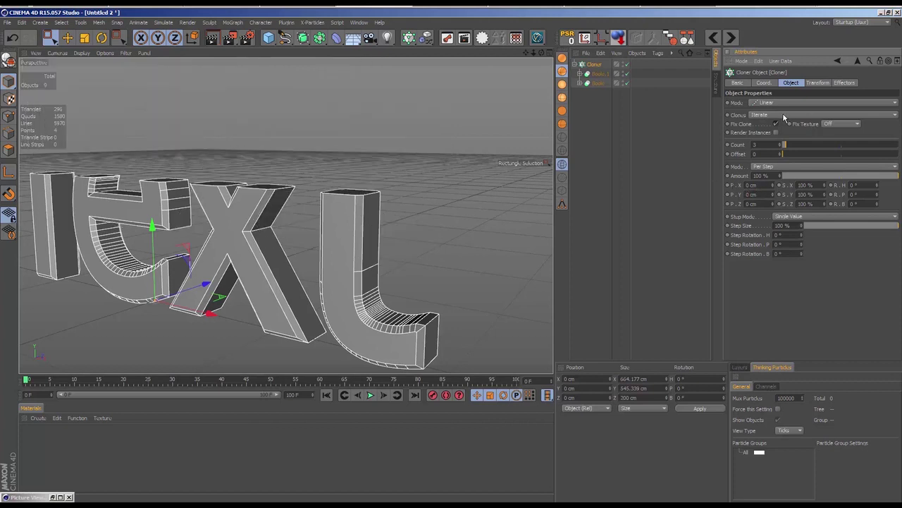
left_click(783, 115)
left_click(780, 143)
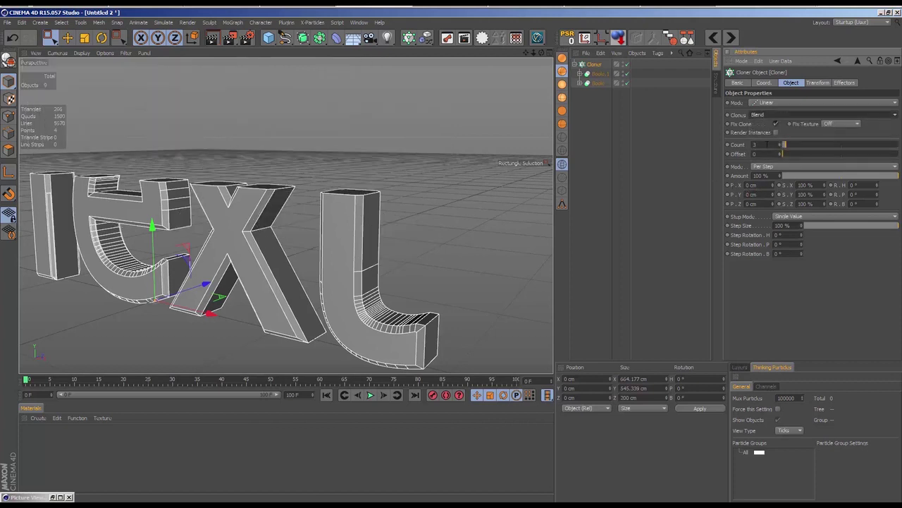
left_click(618, 177)
mouse_move(425, 158)
left_mouse_down("alt")
mouse_move(408, 195)
mouse_move(445, 197)
mouse_move(373, 222)
mouse_move(379, 211)
left_mouse_up("alt")
Try different Count and P.Z values, then set Count to 5 and P.Z to 0 cm
left_click(594, 64)
scroll(473, 132, "up", 3)
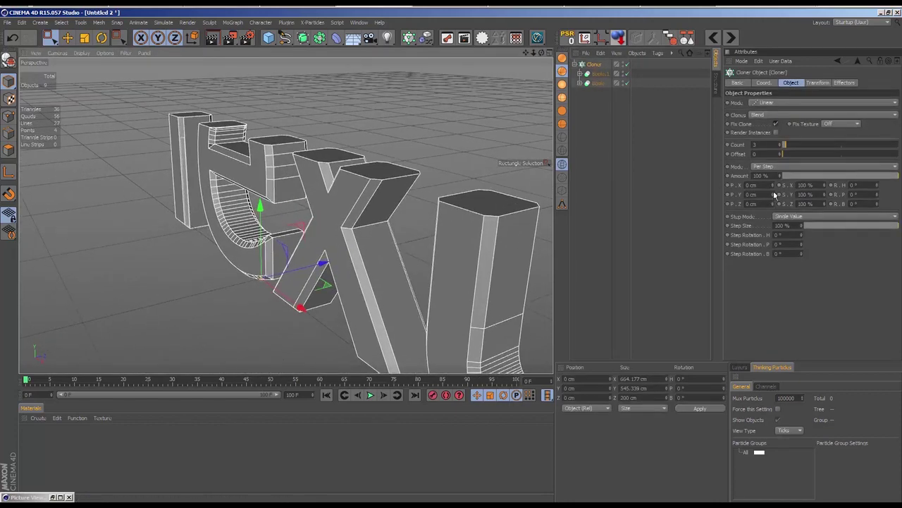
mouse_move(773, 205)
left_mouse_down()
mouse_move(774, 222)
mouse_move(669, 240)
left_mouse_up()
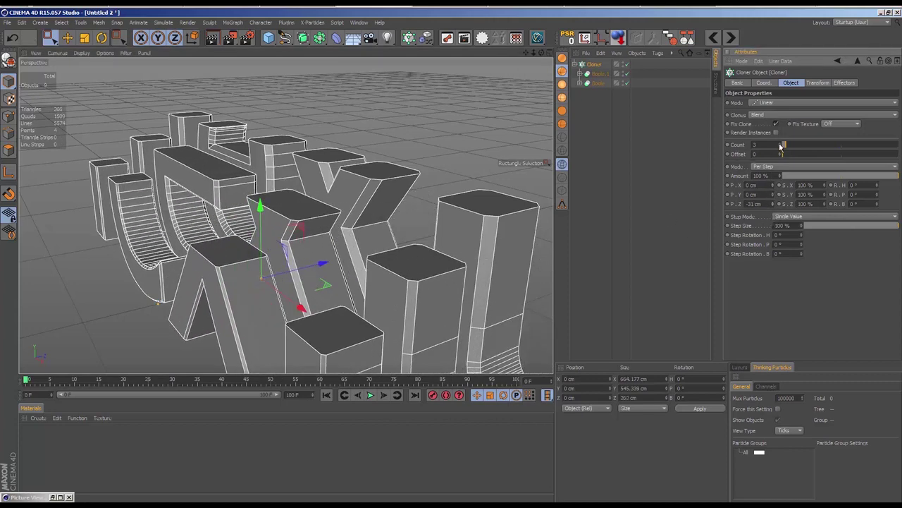
left_click_drag(781, 145, 753, 153)
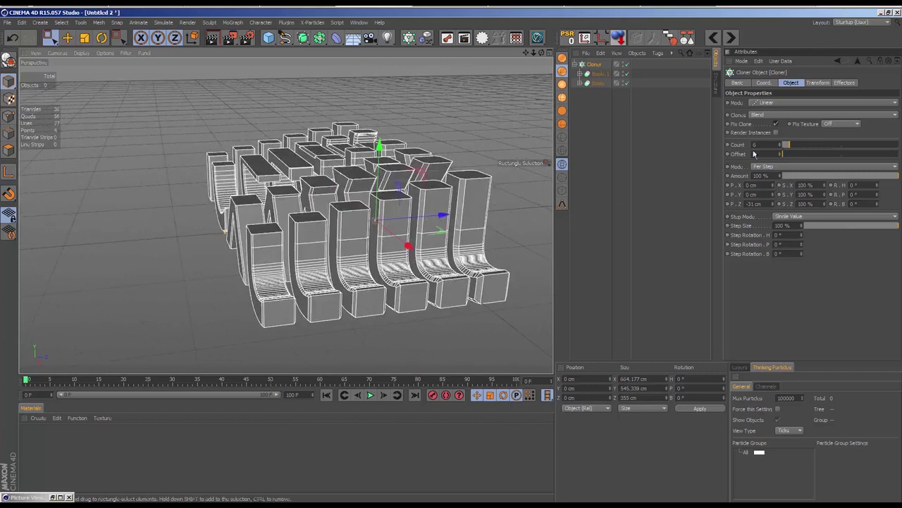
mouse_move(779, 144)
left_mouse_down()
mouse_move(781, 156)
mouse_move(780, 144)
left_mouse_up()
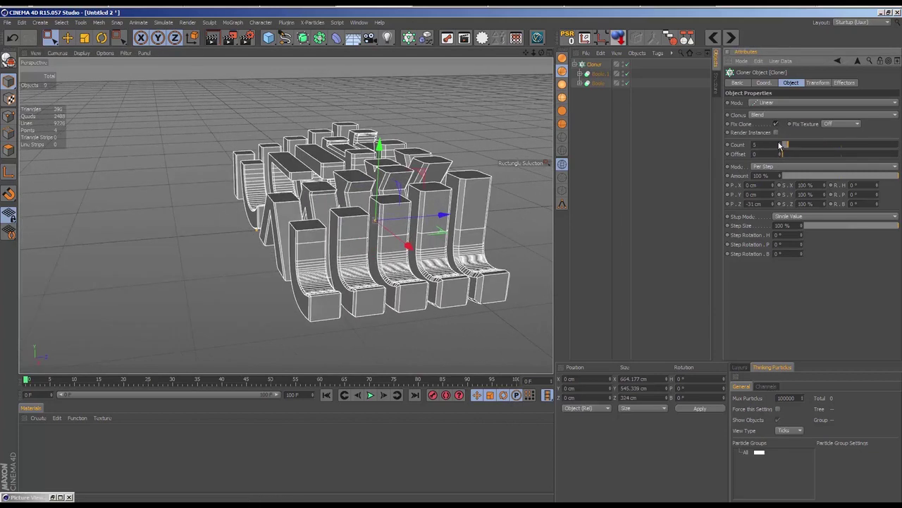
scroll(458, 154, "up", 5)
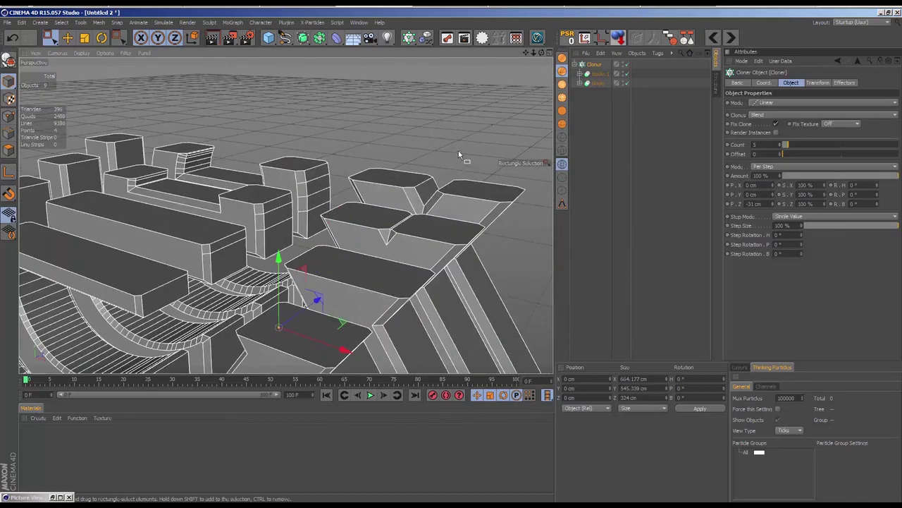
left_click(762, 203)
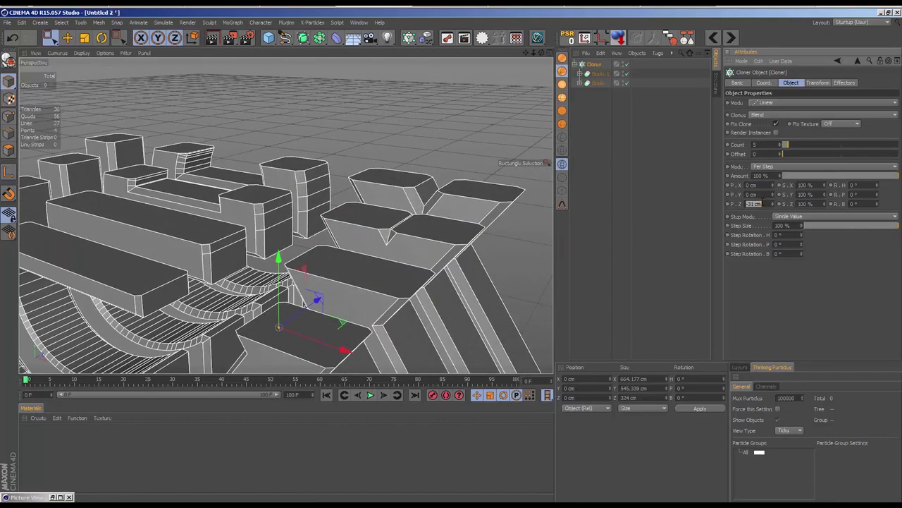
type("4")
key("Return")
left_click(705, 153)
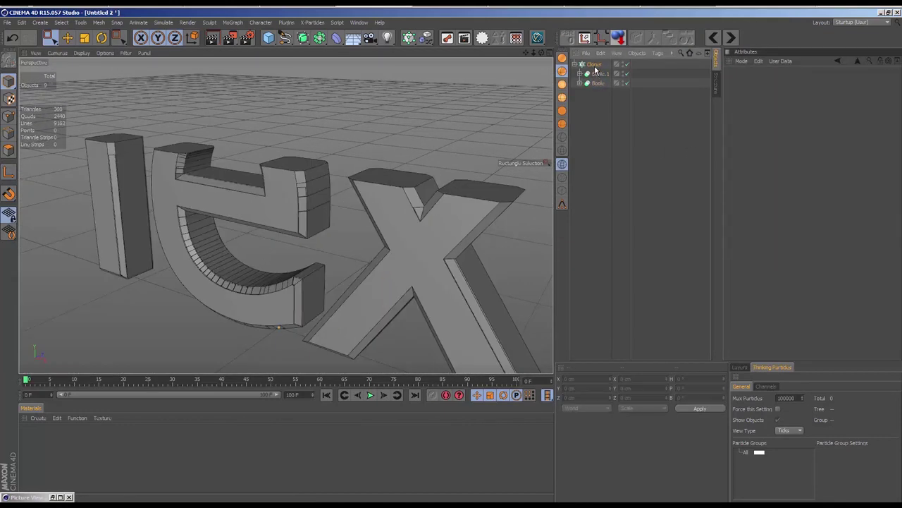
Select the Cloner and its two Boole objects, and reframe the view on the letters
left_click(594, 65)
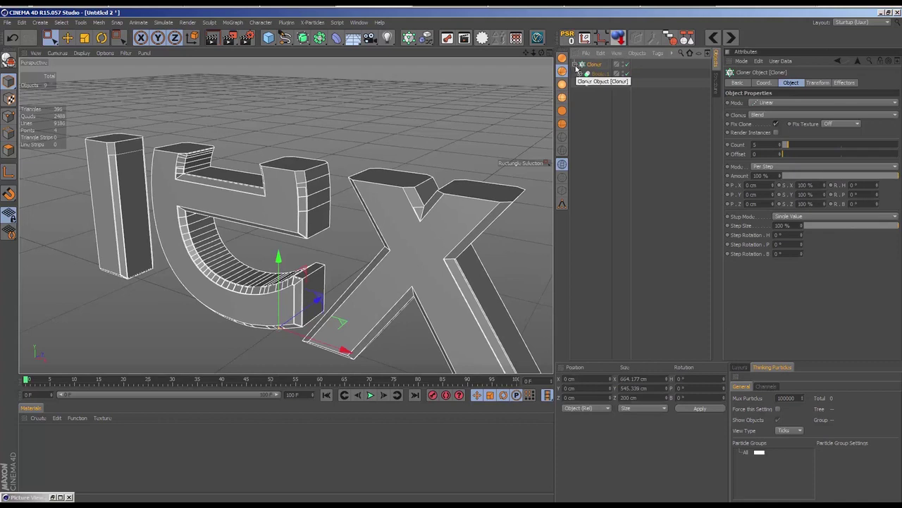
scroll(444, 113, "up", 5)
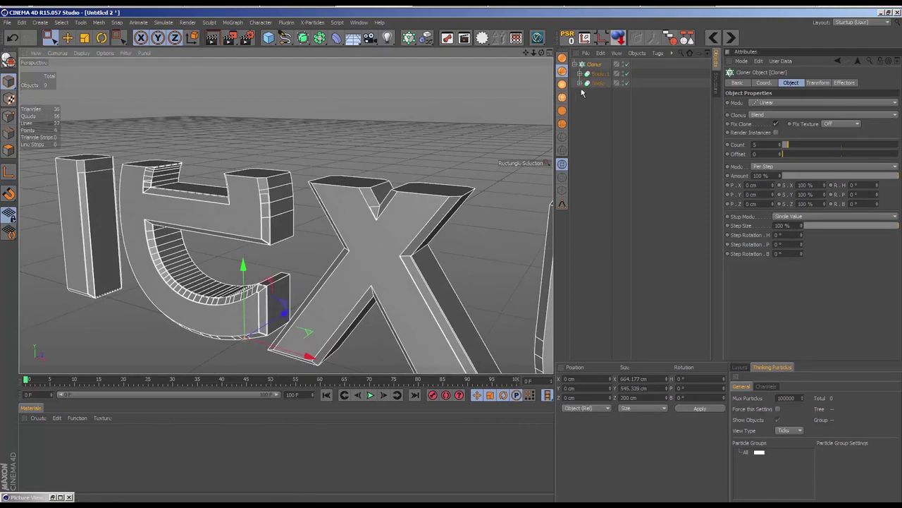
left_click(596, 83)
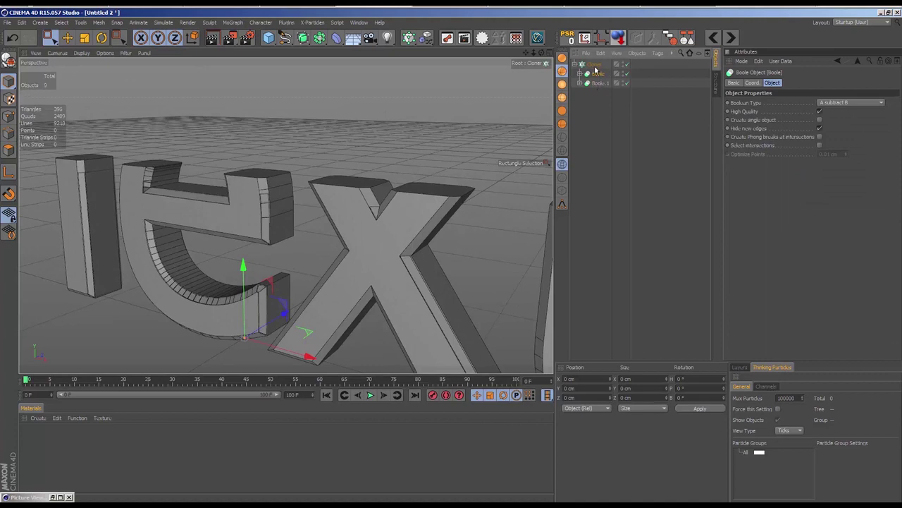
left_click(594, 65)
left_click(595, 74)
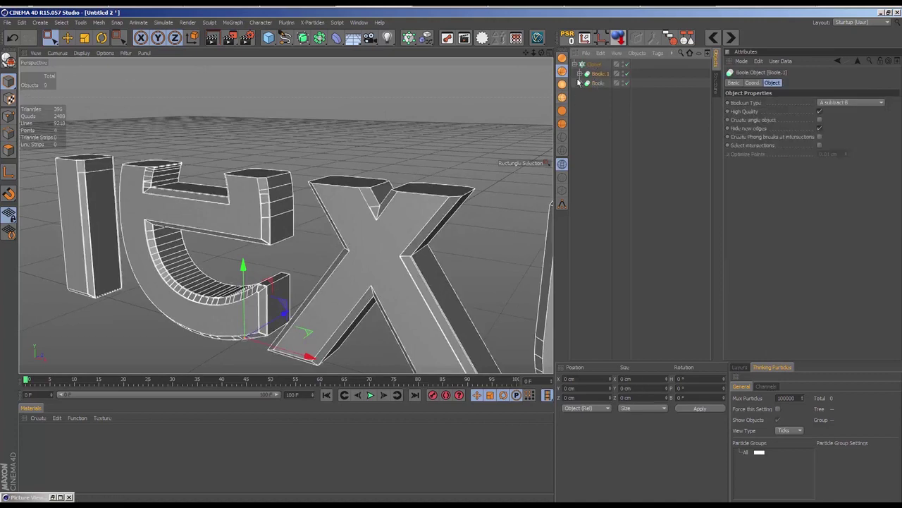
middle_click_drag(444, 141, 335, 143, "alt")
mouse_move(336, 139)
left_mouse_down("alt")
mouse_move(292, 165)
mouse_move(369, 145)
mouse_move(326, 182)
mouse_move(374, 180)
left_mouse_up("alt")
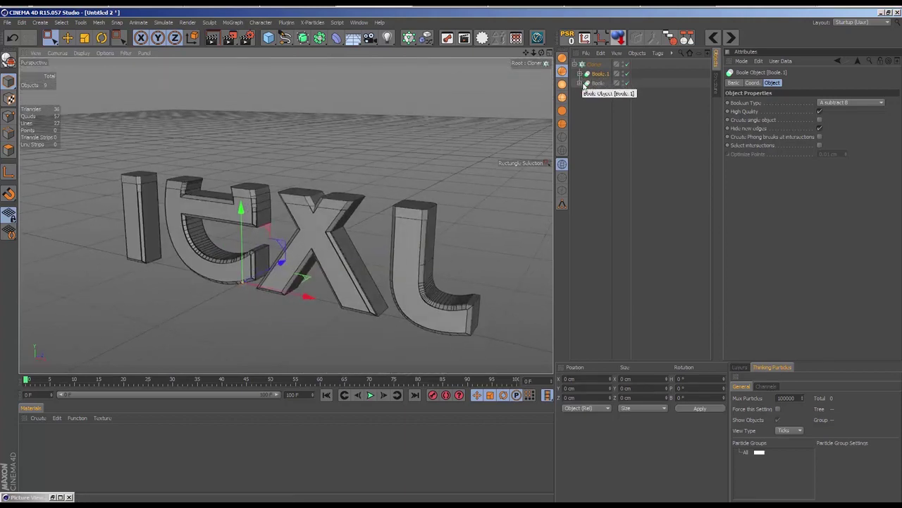
Expand both Boole objects and move the first cutting cube down to reshape the bands
left_click(580, 83)
left_click(603, 101)
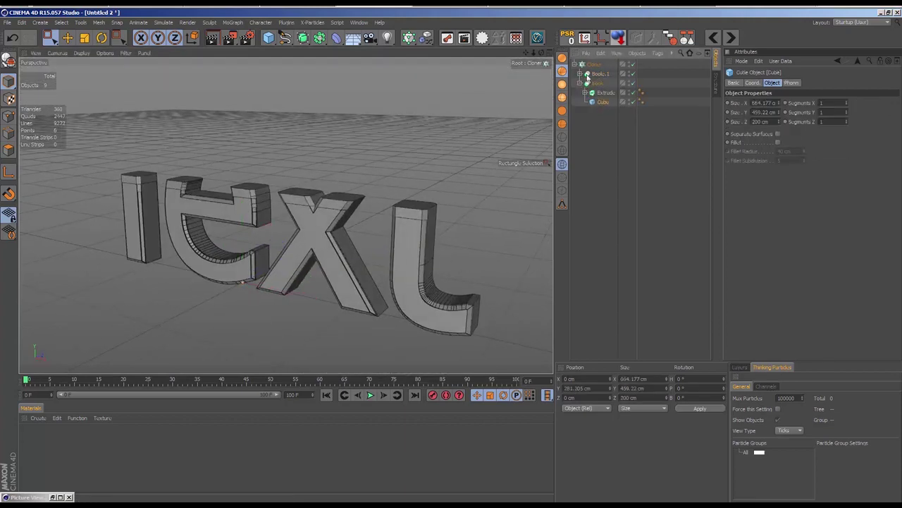
left_click(580, 73)
scroll(343, 191, "down", 3)
scroll(342, 191, "down", 2)
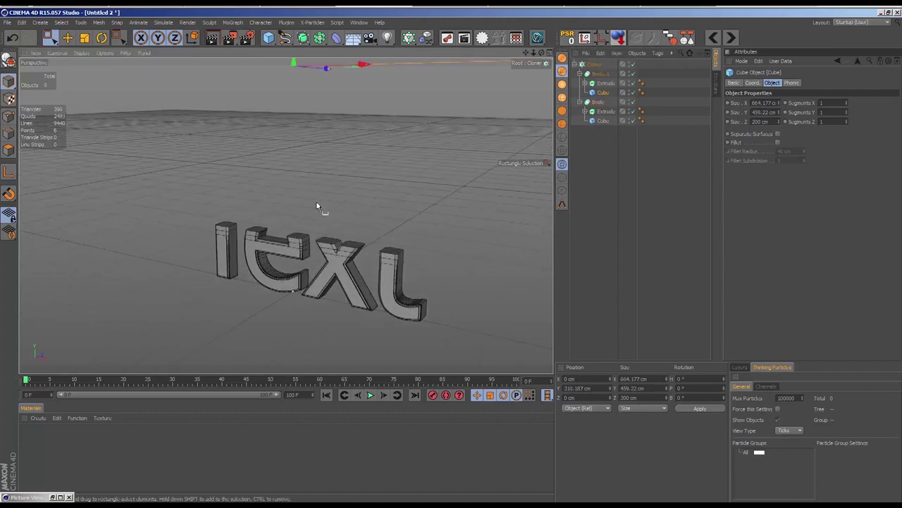
scroll(329, 155, "down", 2)
left_click_drag(332, 121, 334, 146)
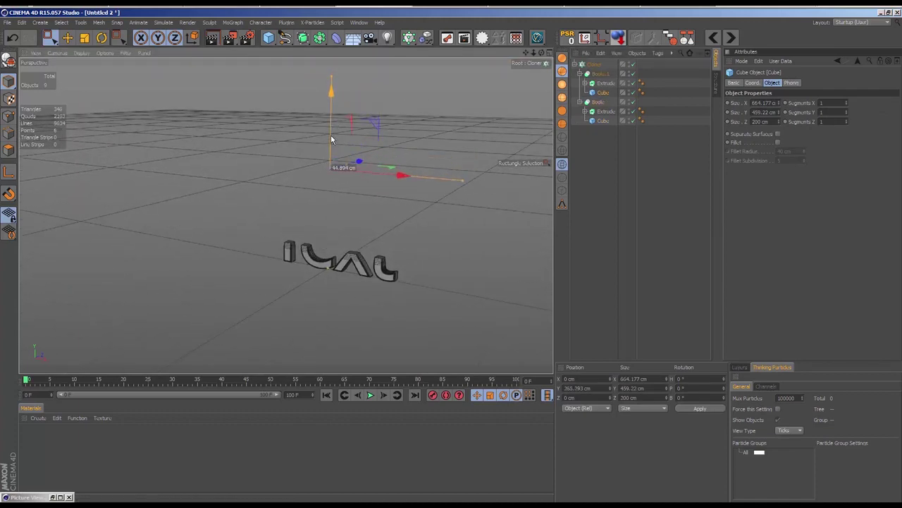
left_click_drag(333, 141, 331, 140)
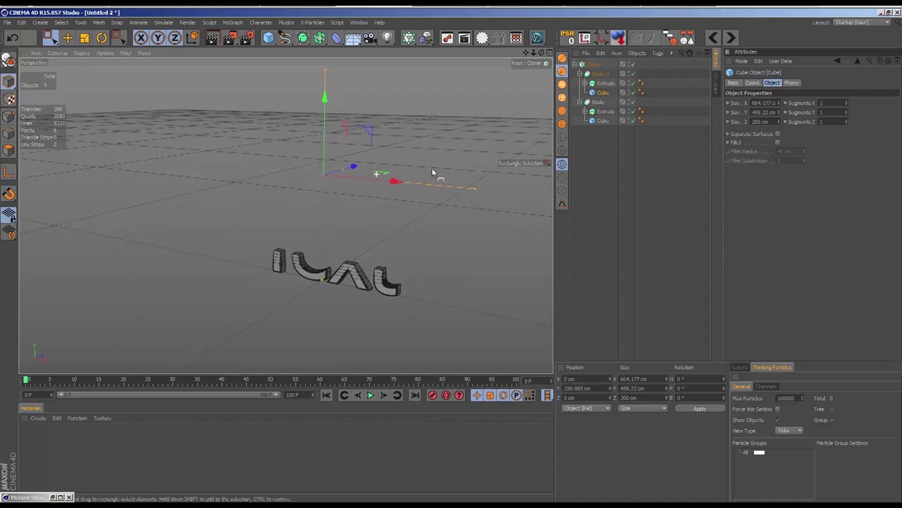
Select both cutting cubes and shift them together to Y 283.083 cm, slicing the letters into bands
left_click(603, 120, "ctrl")
scroll(458, 169, "up", 2)
scroll(355, 237, "up", 2)
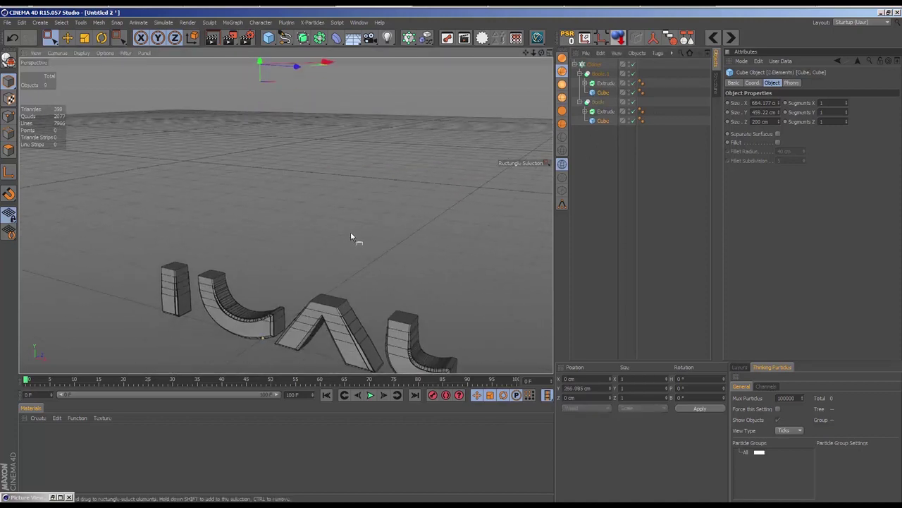
scroll(419, 256, "up", 2)
scroll(399, 235, "up", 1)
scroll(368, 233, "up", 3)
left_click_drag(369, 232, 423, 212, "alt")
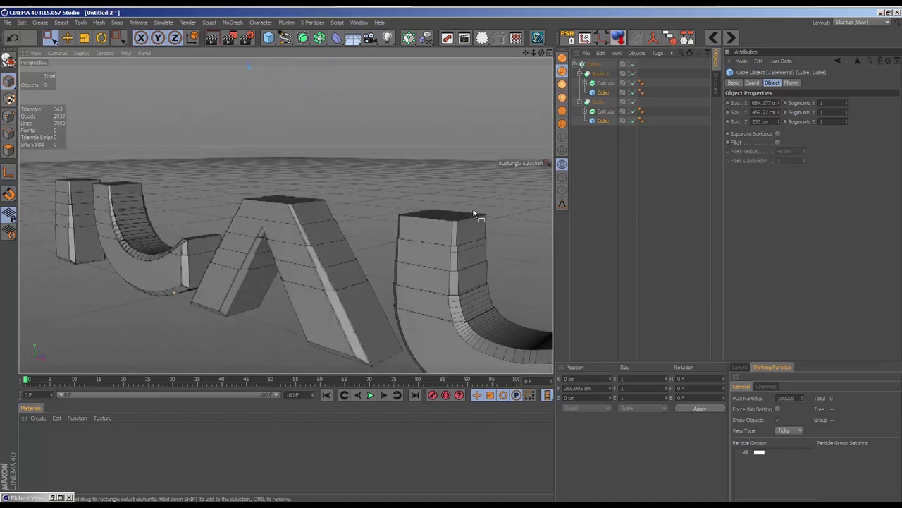
scroll(308, 162, "down", 5)
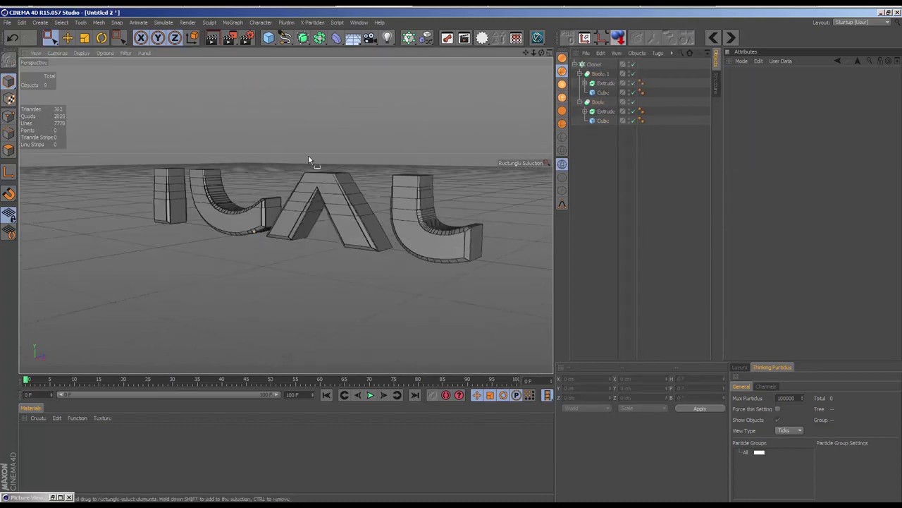
scroll(387, 191, "up", 4)
mouse_move(387, 192)
left_mouse_down("alt")
mouse_move(361, 211)
mouse_move(296, 195)
mouse_move(294, 185)
left_mouse_up("alt")
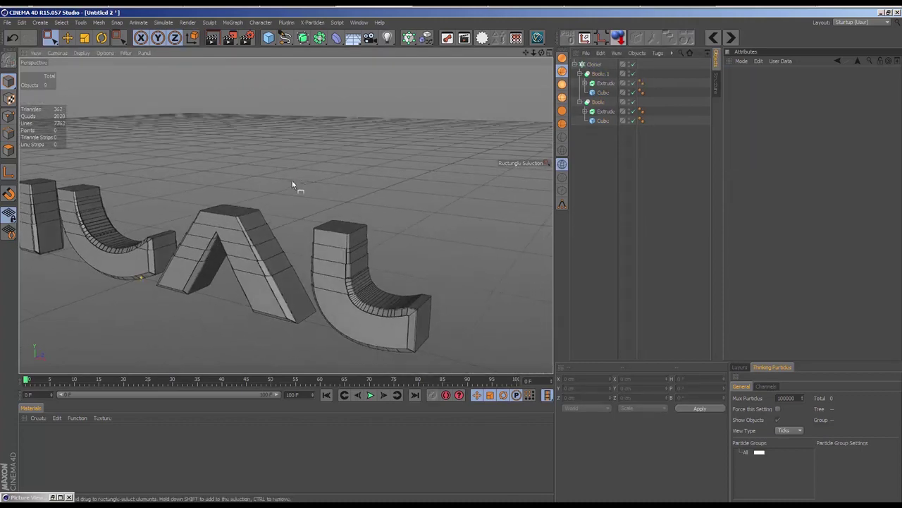
scroll(294, 185, "down", 3)
left_click(603, 120)
left_click(604, 93, "ctrl")
scroll(314, 148, "down", 3)
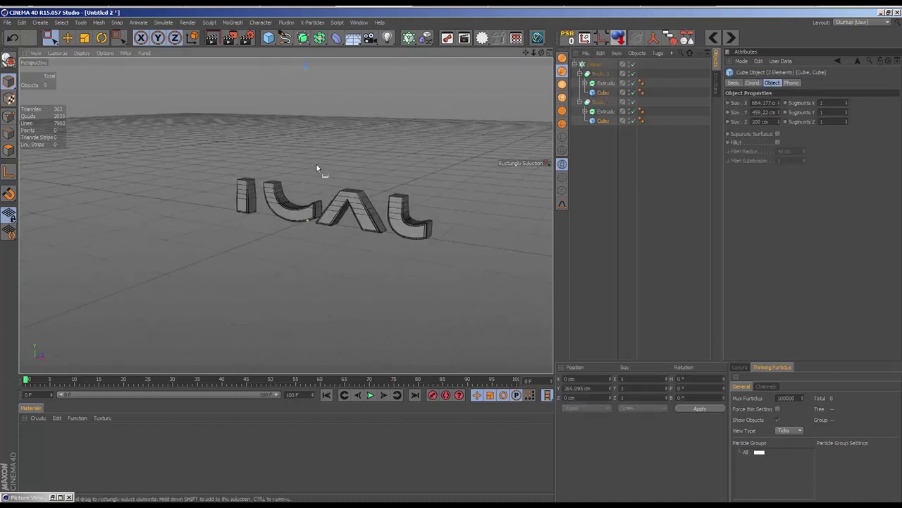
left_click_drag(314, 148, 333, 129, "alt")
mouse_move(313, 87)
left_mouse_down()
mouse_move(311, 125)
mouse_move(317, 67)
mouse_move(330, 96)
mouse_move(327, 145)
mouse_move(327, 85)
left_mouse_up()
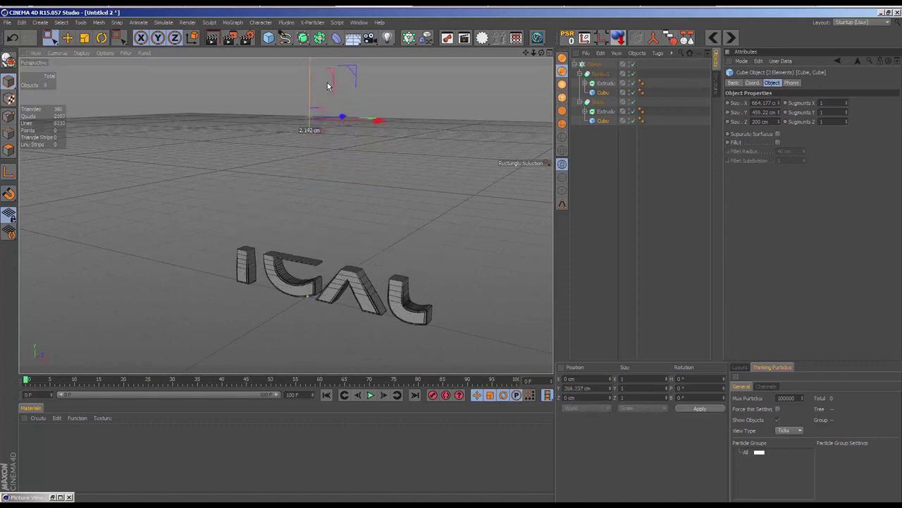
mouse_move(399, 245)
right_mouse_down("alt")
mouse_move(326, 156)
mouse_move(284, 181)
mouse_move(324, 197)
right_mouse_up("alt")
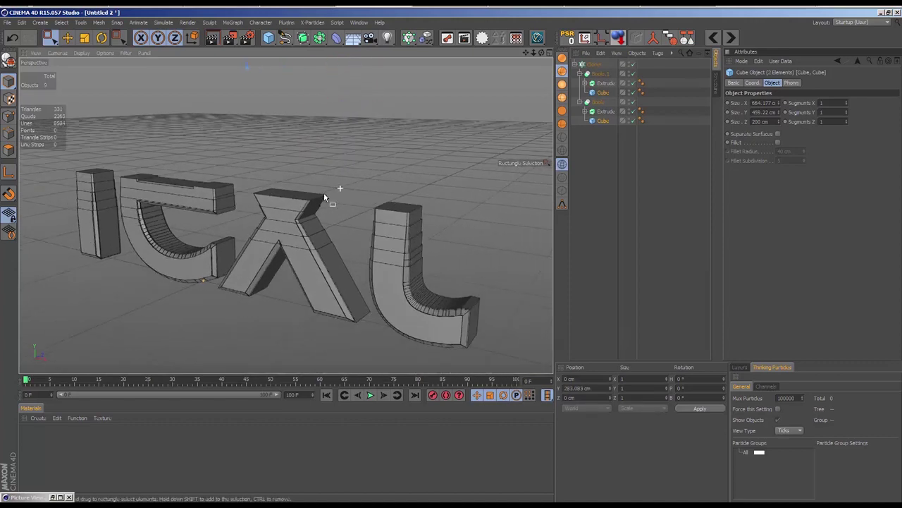
left_click(594, 145)
left_click_drag(373, 191, 416, 192, "alt")
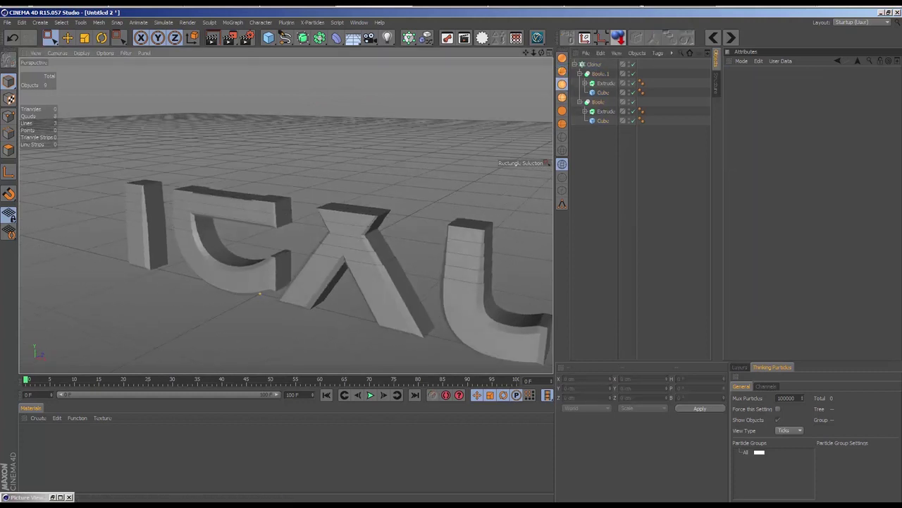
Check the intro notes, then collapse the Cloner hierarchy and clear the selection
key("alt+Tab")
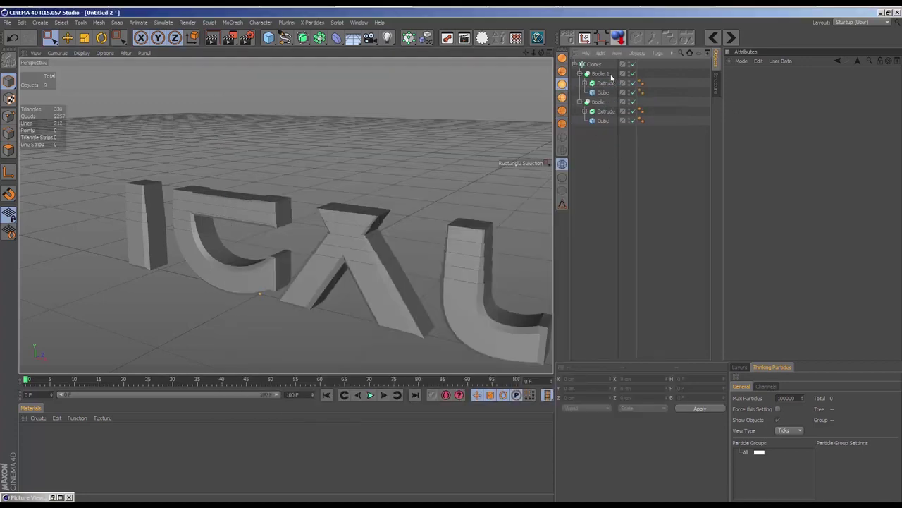
left_click(594, 65)
left_click(575, 64)
mouse_move(367, 177)
left_mouse_down("alt")
mouse_move(327, 214)
mouse_move(488, 280)
left_mouse_up("alt")
left_click(488, 281)
Create a new material, Mat, and apply it to the Cloner's letters
double_click(29, 437)
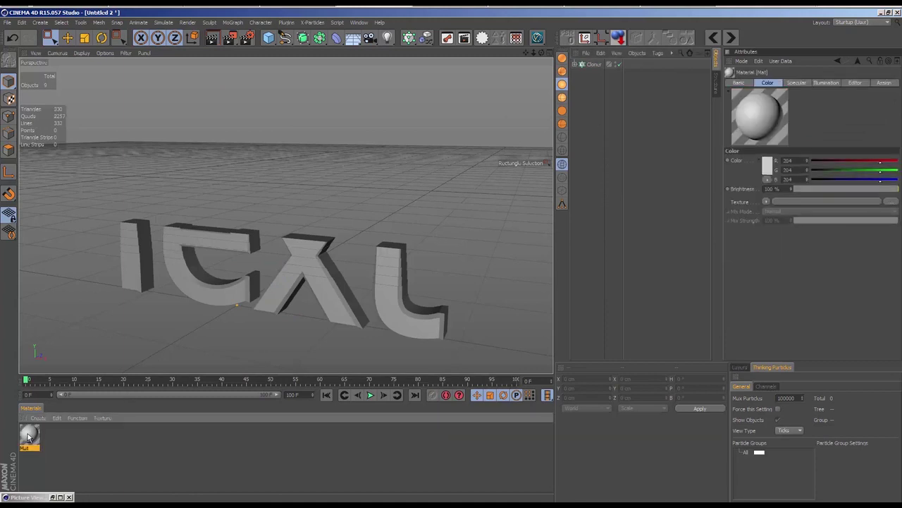
left_click(593, 68)
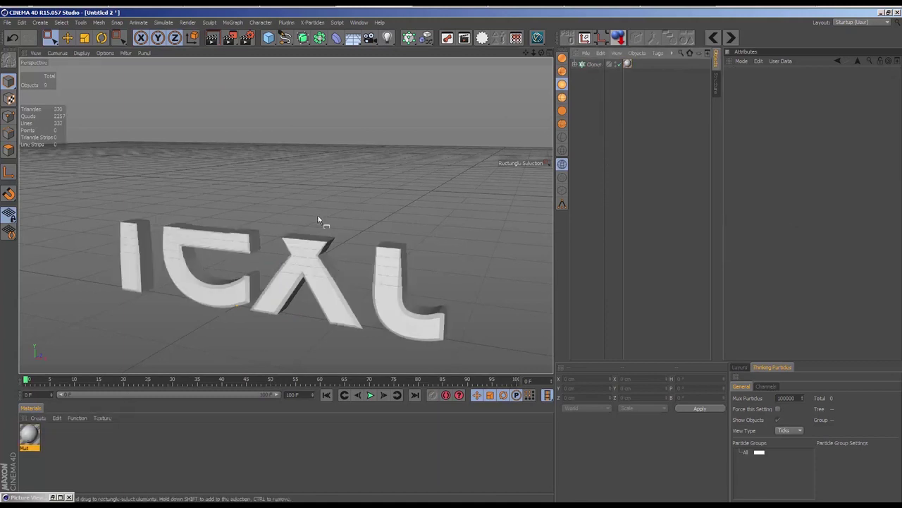
scroll(318, 217, "up", 3)
scroll(272, 242, "up", 3)
scroll(296, 204, "down", 3)
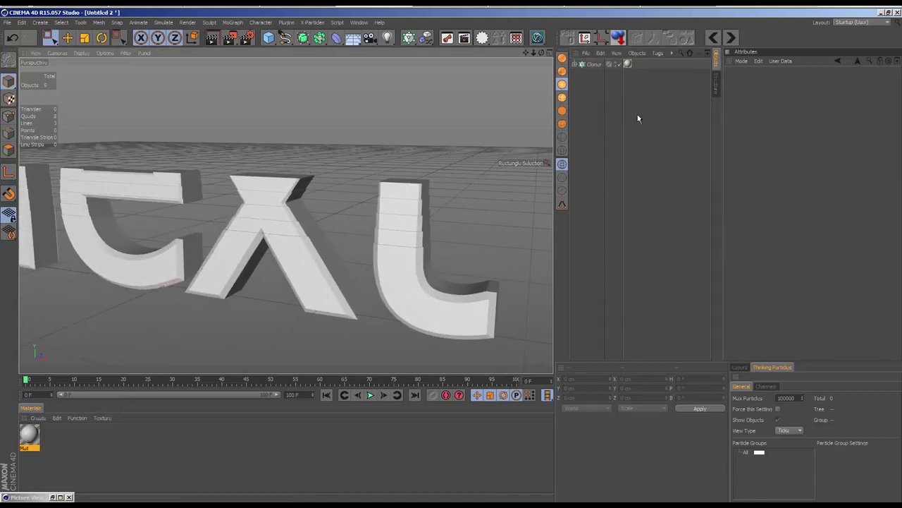
left_click(595, 64)
left_click_drag(425, 38, 452, 179)
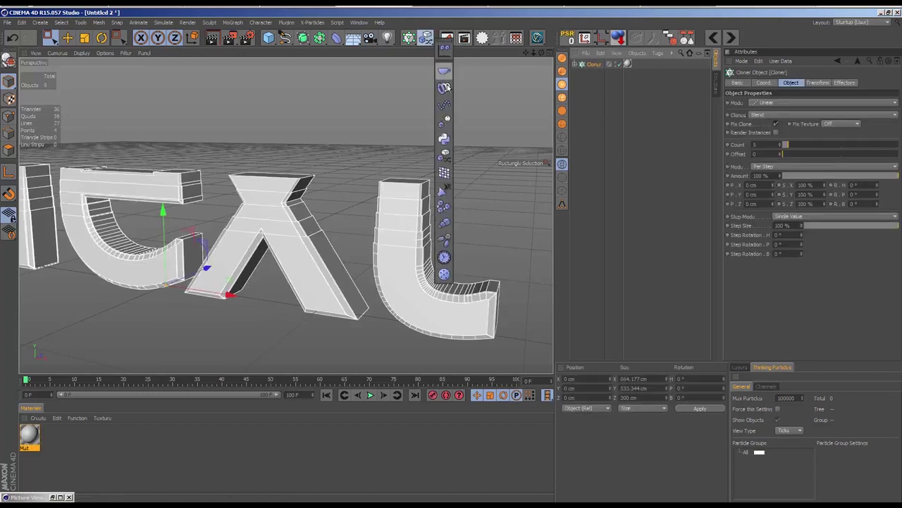
Add a Shader effector to the Cloner with Scale enabled and Gradient as its shader
left_click(444, 172)
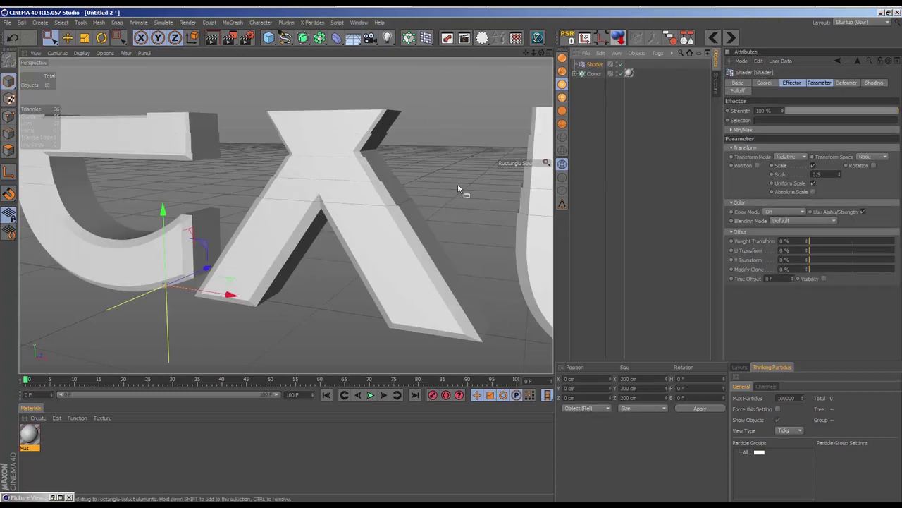
left_click(631, 92)
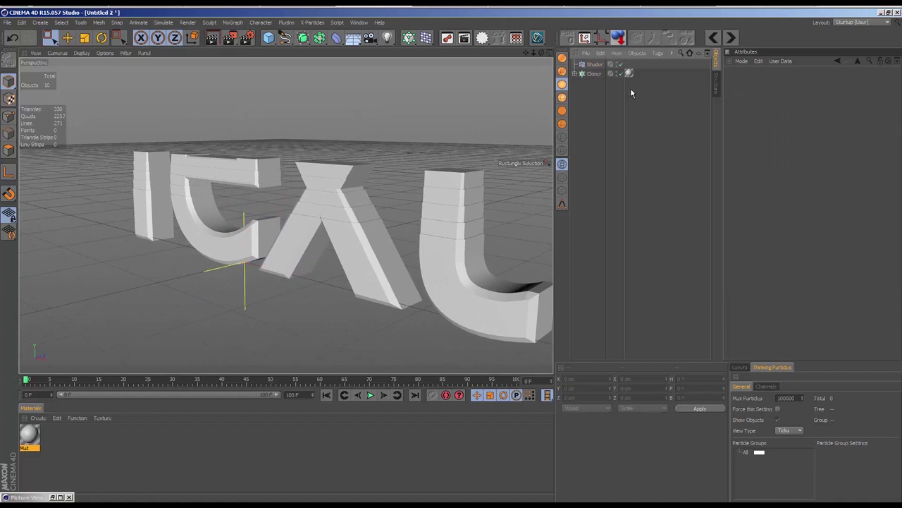
left_click(630, 74)
left_click(596, 65)
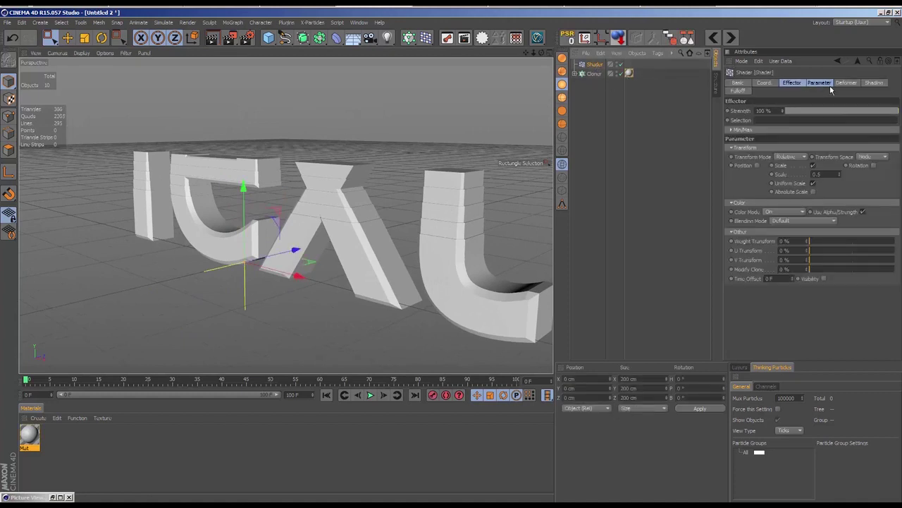
left_click(829, 84)
left_click(813, 127)
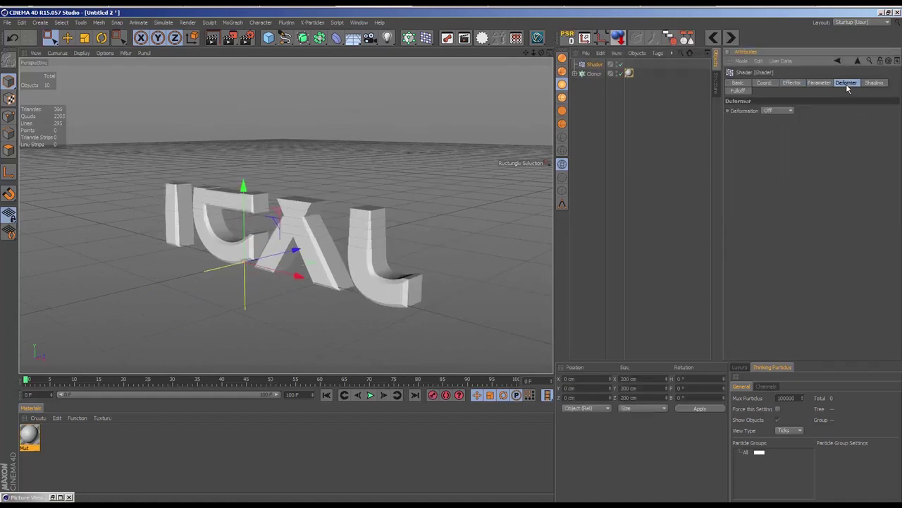
left_click(873, 84)
left_click(760, 120)
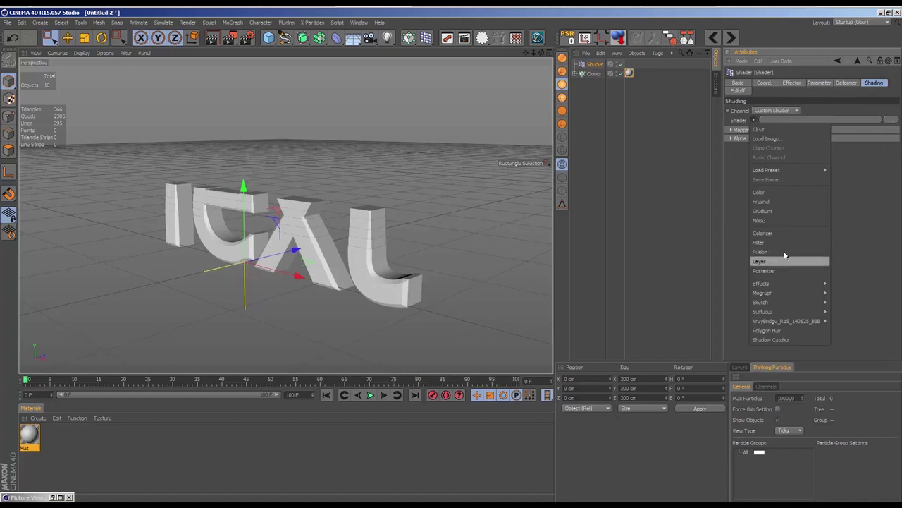
left_click(781, 211)
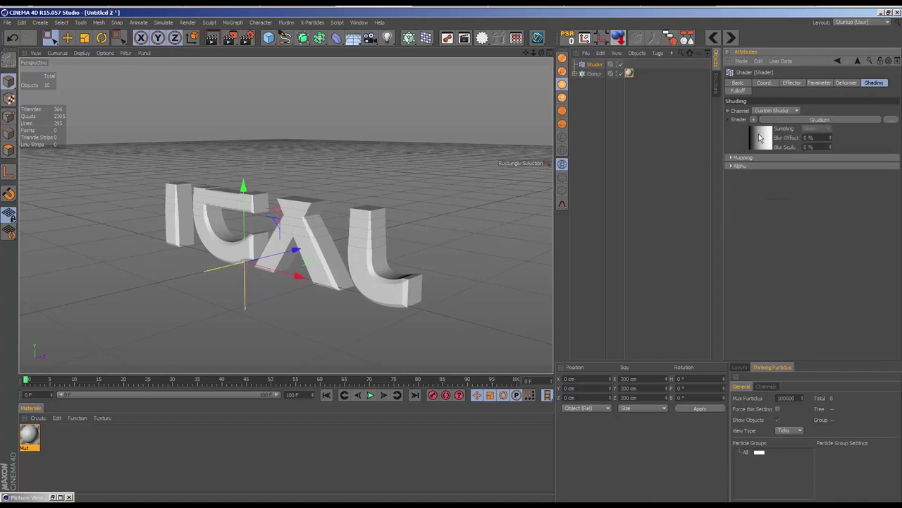
left_click(677, 170)
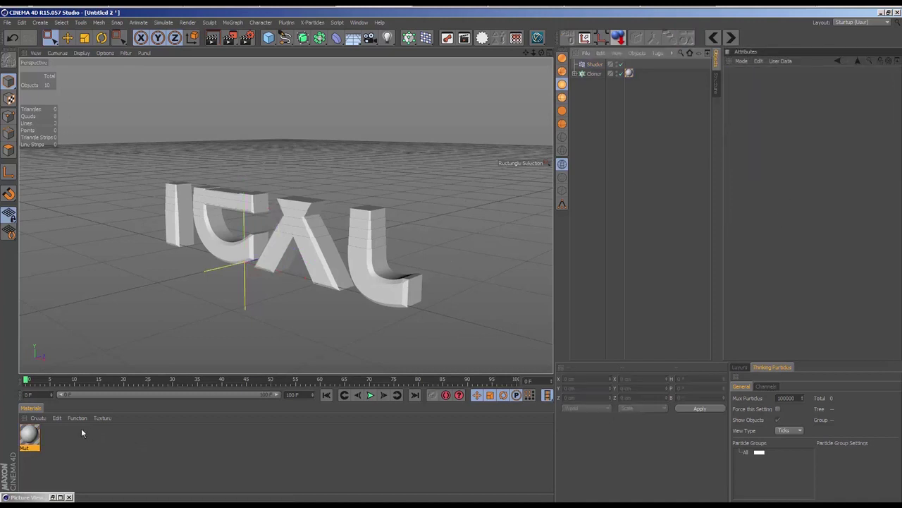
Load a MoGraph Color Shader into Mat's Color channel texture
double_click(30, 436)
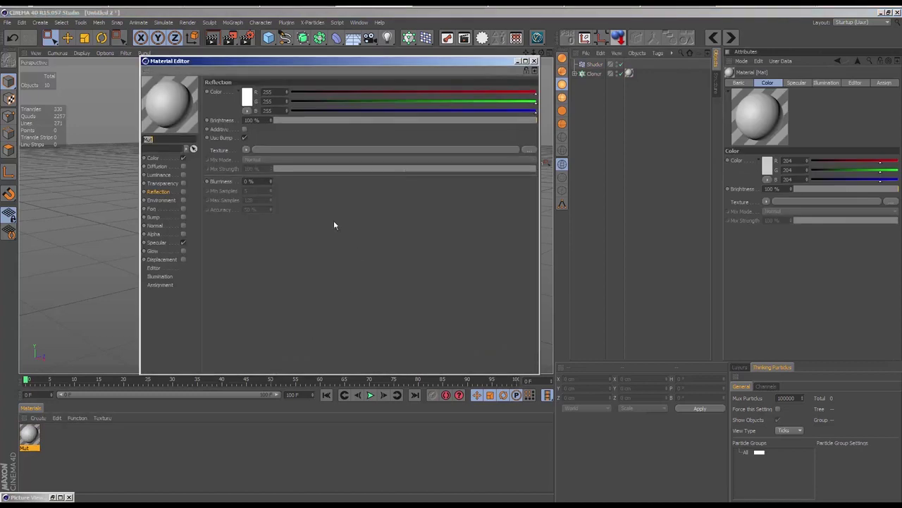
left_click(158, 160)
left_click(247, 133)
mouse_move(280, 315)
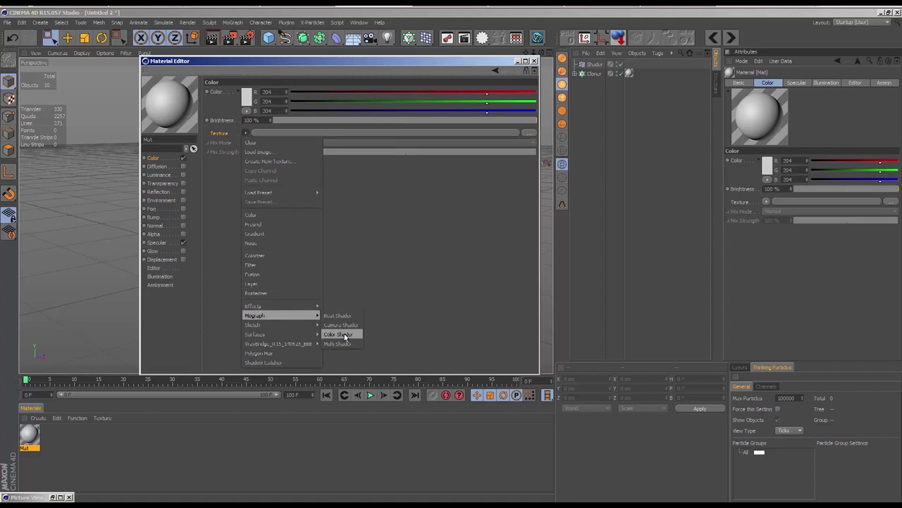
left_click(338, 333)
left_click(533, 60)
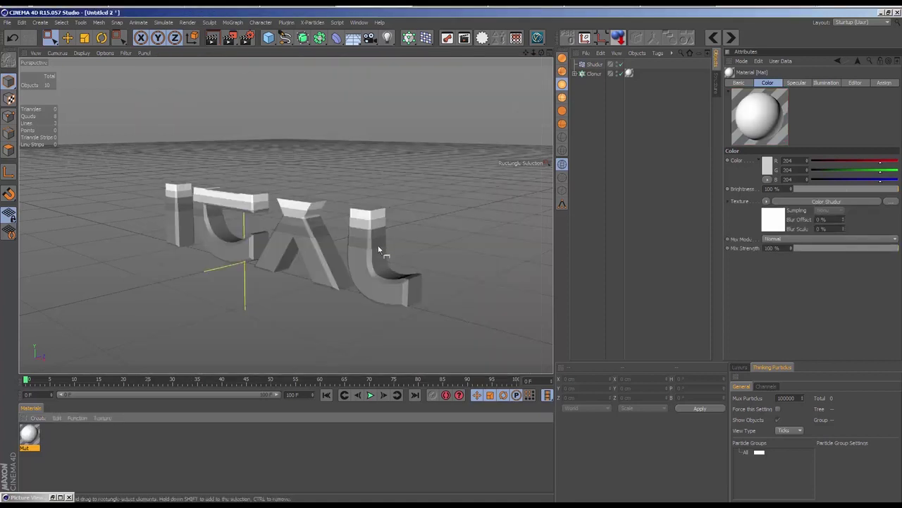
scroll(367, 248, "up", 5)
left_click(621, 65)
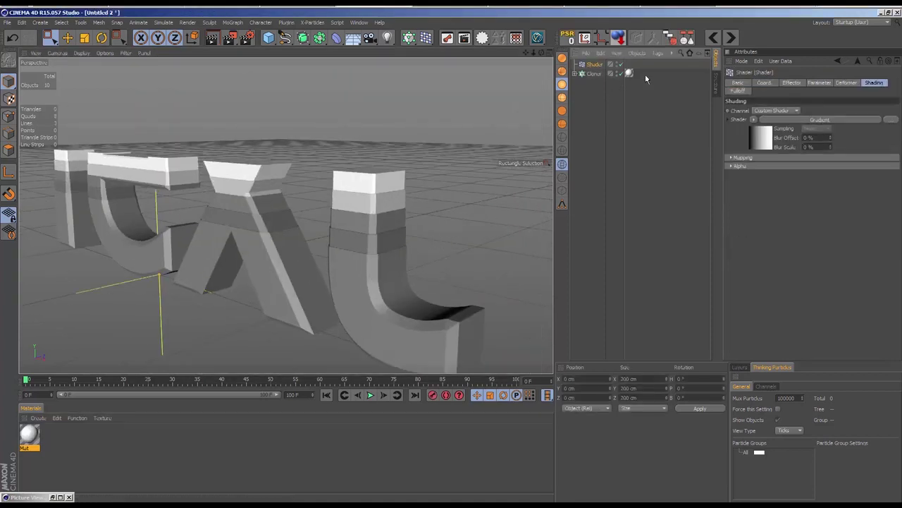
Move the Gradient's dark knot to the end and recolour it blue, giving a white-to-blue gradient
left_click(760, 144)
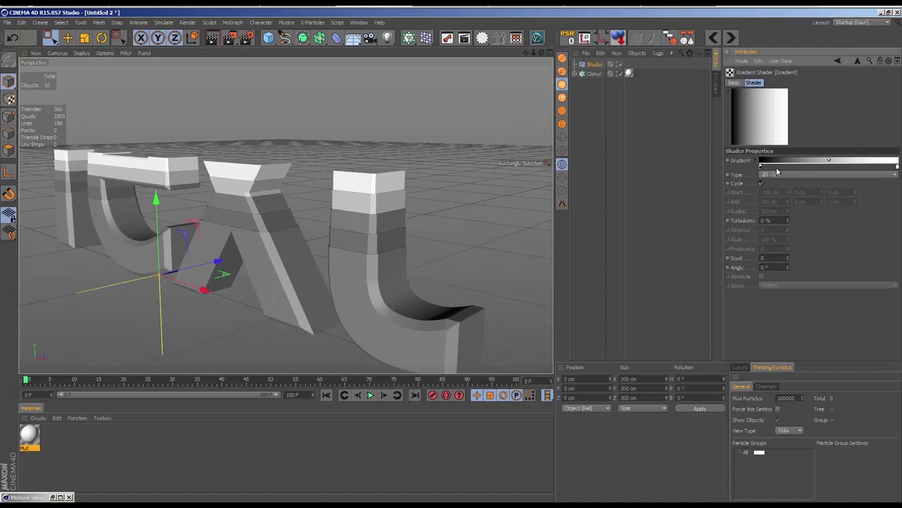
left_click_drag(760, 167, 897, 169)
double_click(897, 169)
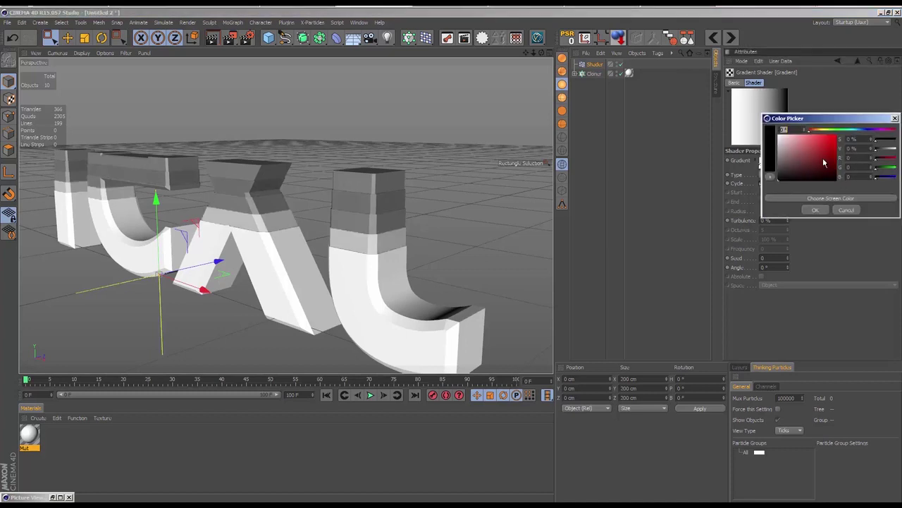
left_click(837, 136)
left_click_drag(878, 130, 858, 133)
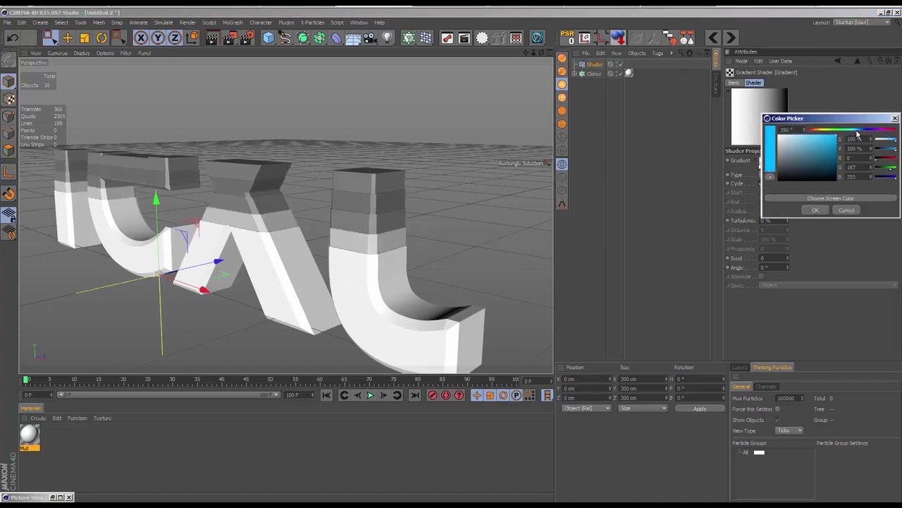
left_click(815, 210)
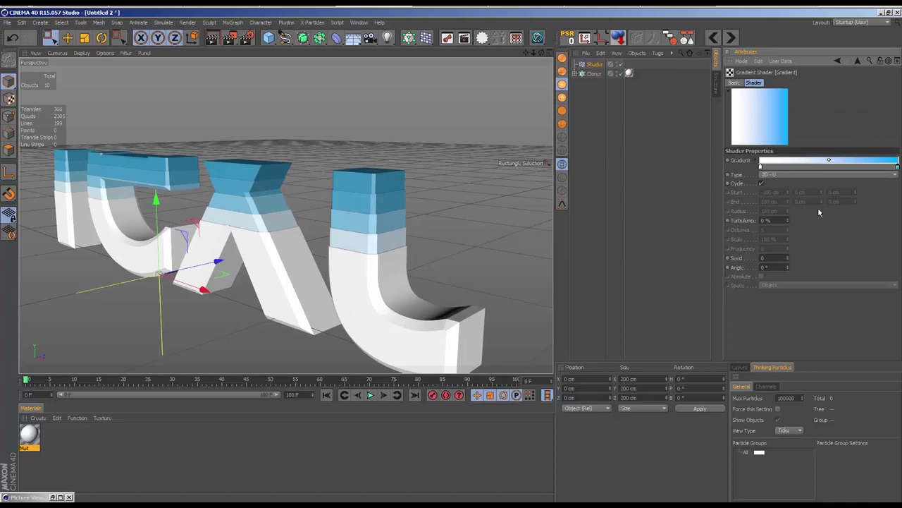
left_click(634, 178)
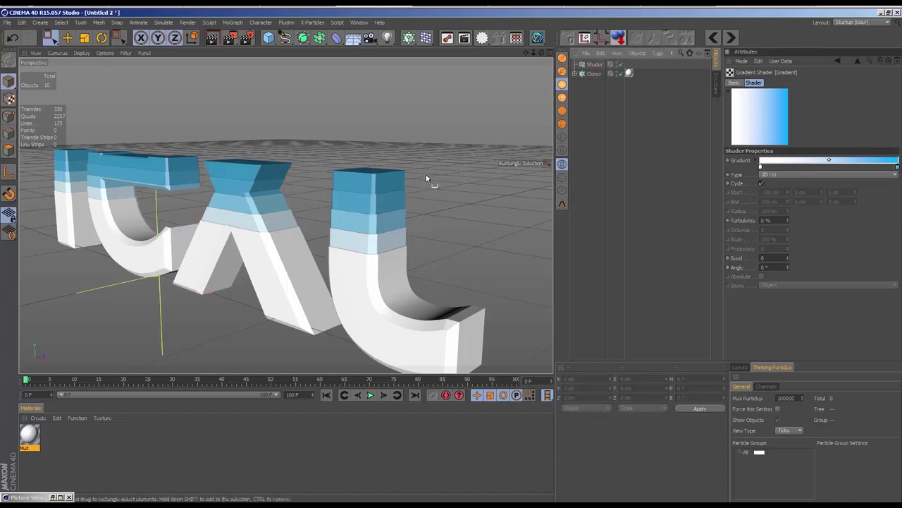
mouse_move(407, 172)
left_mouse_down("alt")
mouse_move(395, 207)
mouse_move(540, 146)
left_mouse_up("alt")
Toggle the Shader effector's Use Alpha/Strength option on and off to compare the shading
left_click(629, 73)
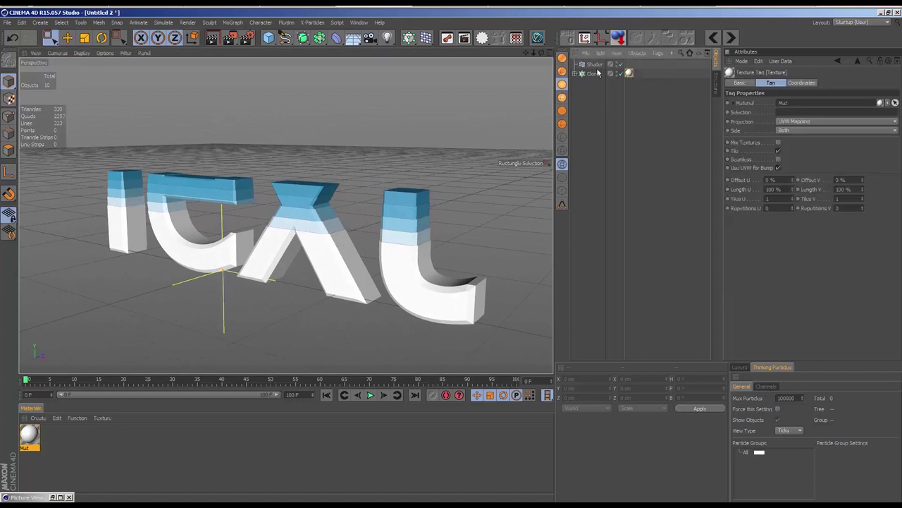
left_click(599, 67)
left_click(824, 84)
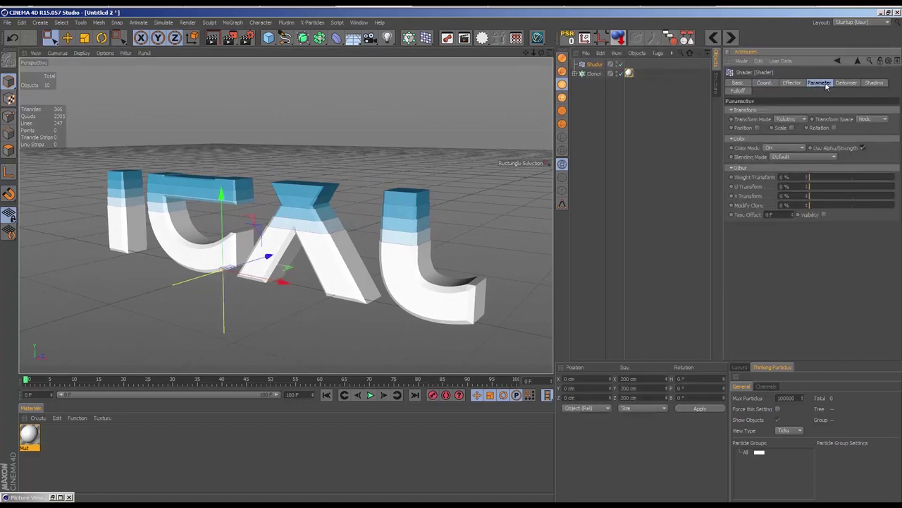
left_click(863, 148)
left_click(863, 148)
left_click(863, 148)
left_click(863, 149)
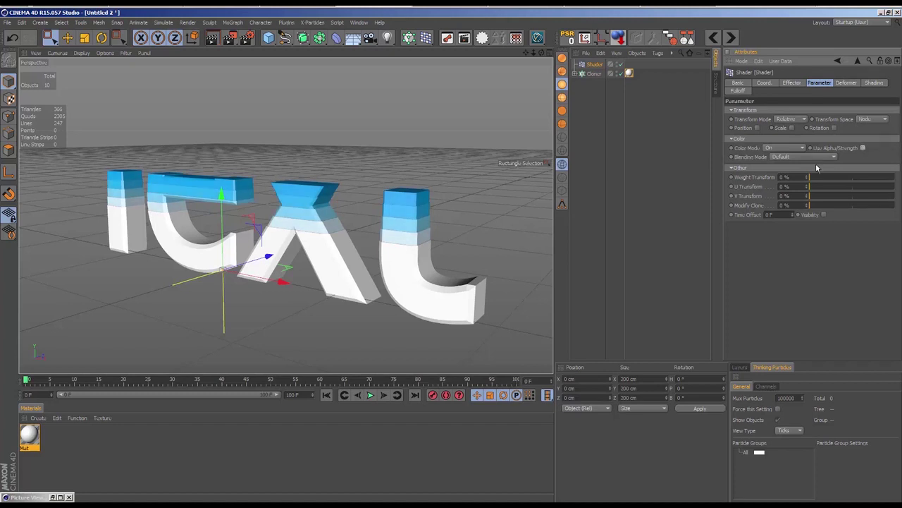
left_click(601, 169)
Animate both cutting Cubes: about 90 cm down near frame 36, about 113 cm up near frame 5
left_click(576, 74)
left_click(603, 101)
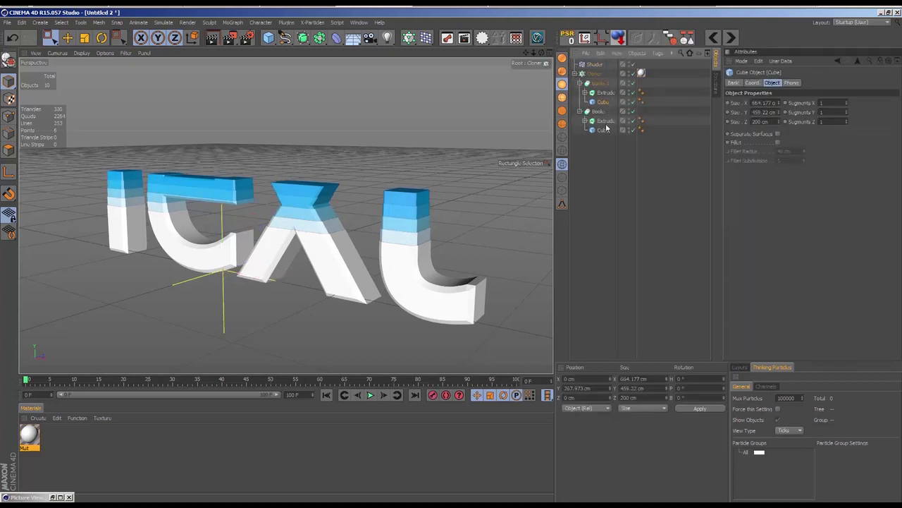
left_click(604, 130, "ctrl")
left_click_drag(395, 161, 402, 195, "alt")
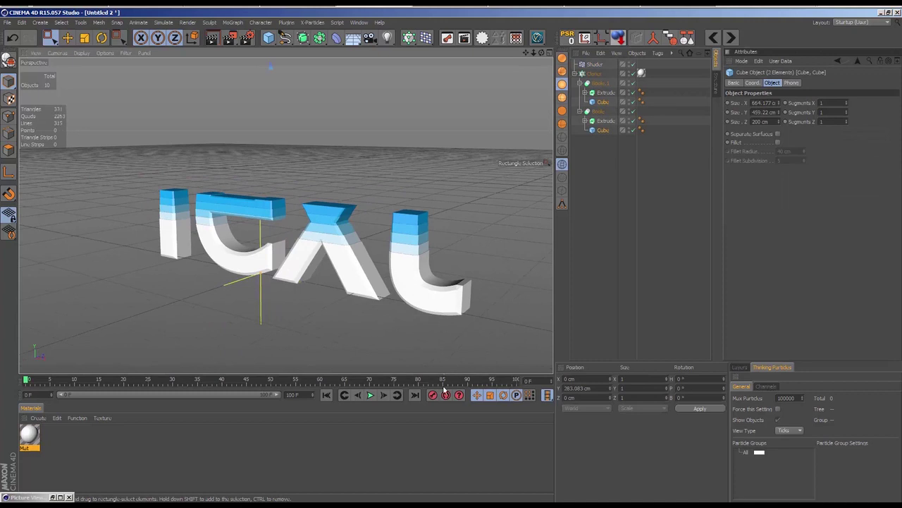
left_click(229, 380)
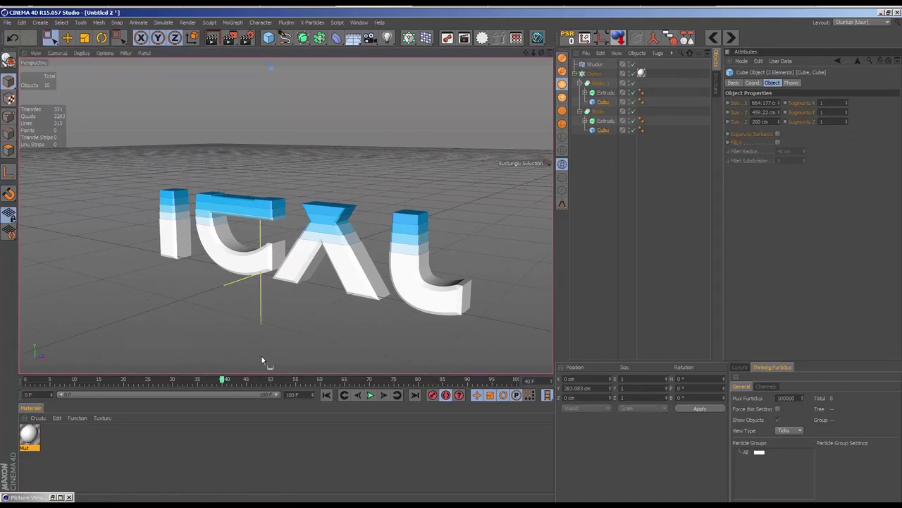
scroll(261, 361, "down", 3)
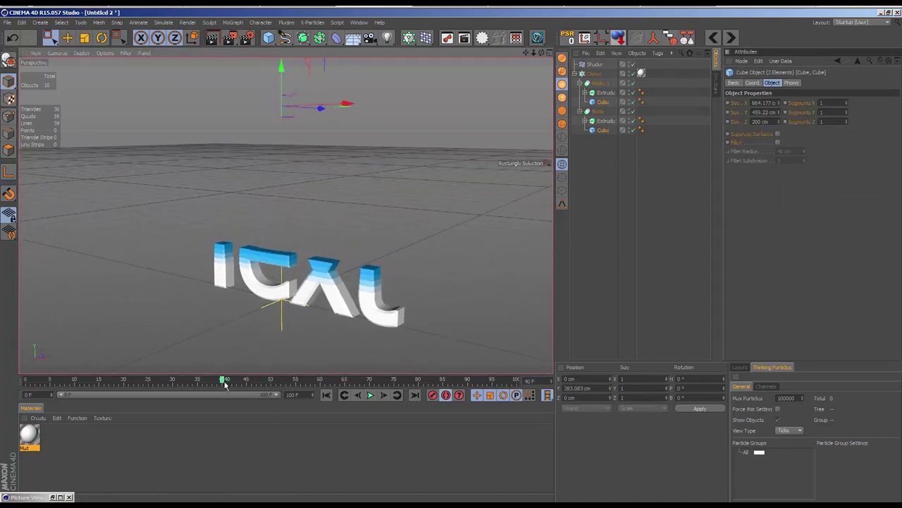
left_click_drag(224, 381, 170, 380)
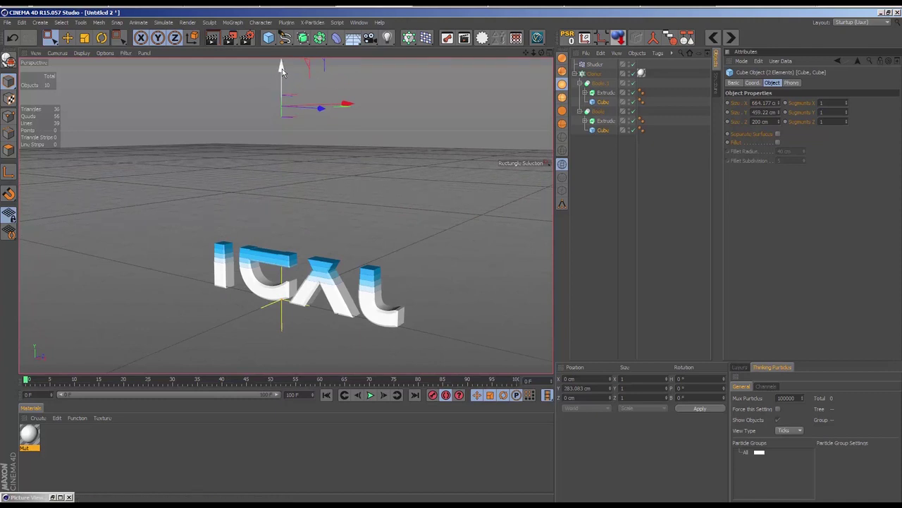
left_click_drag(281, 68, 280, 138)
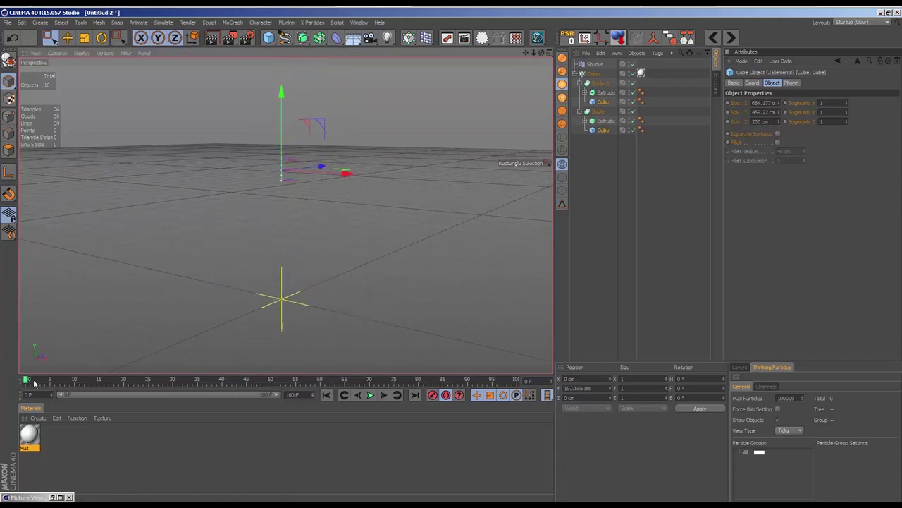
left_click_drag(34, 382, 66, 382)
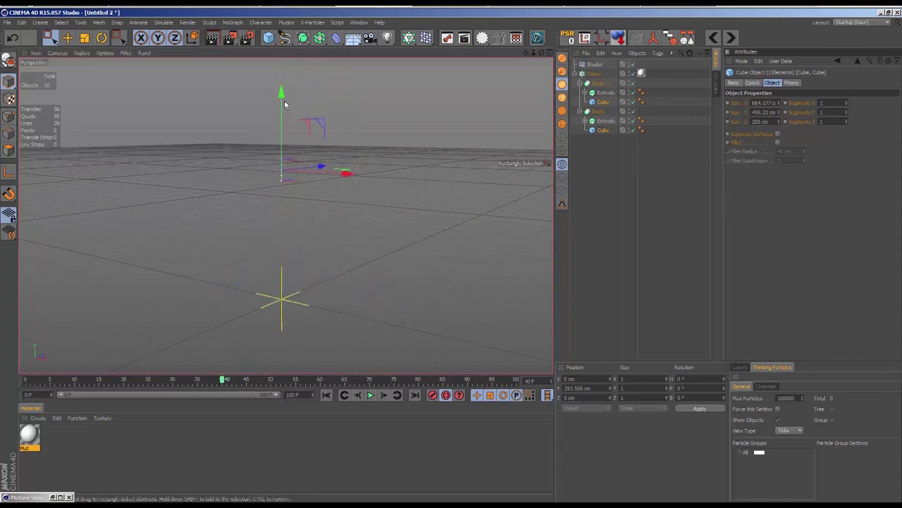
left_click_drag(281, 93, 281, 4)
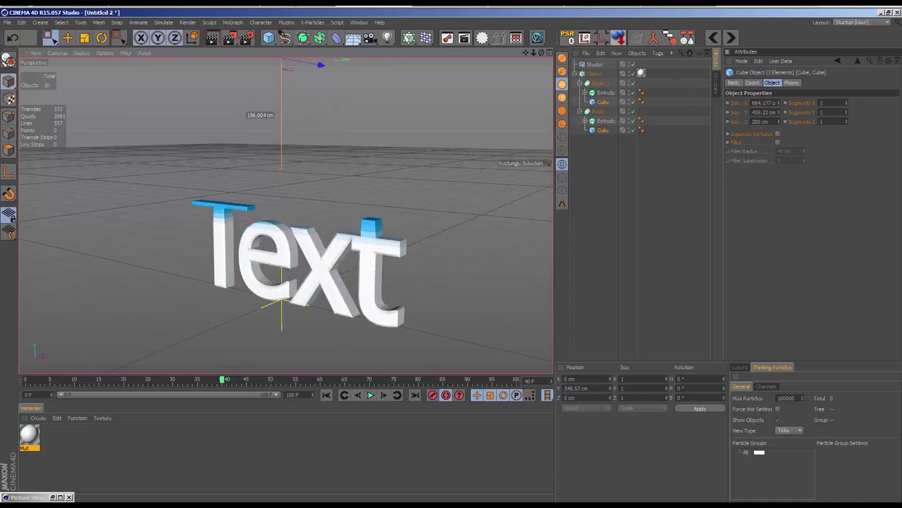
mouse_move(402, 91)
left_mouse_down("alt")
mouse_move(332, 232)
mouse_move(310, 132)
mouse_move(316, 99)
left_mouse_up("alt")
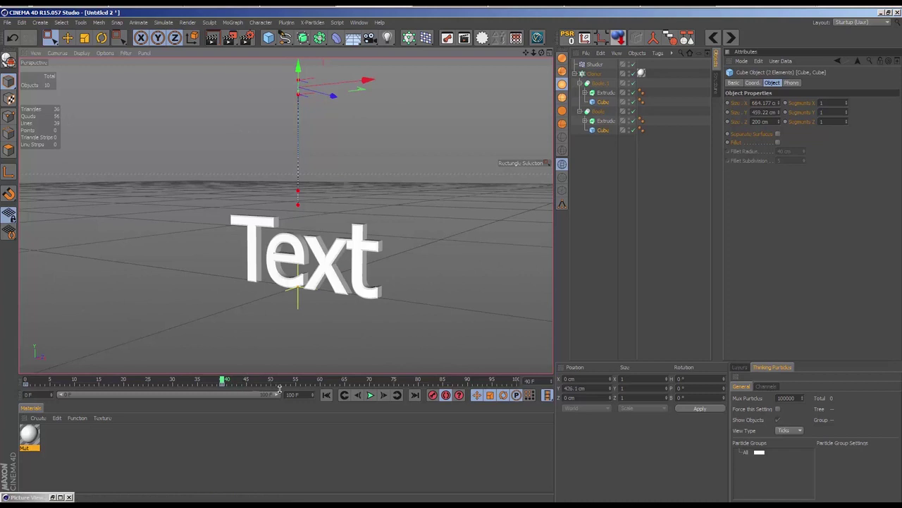
Preview the rising-text animation from frame 0 and pause with the banded letters fully standing
left_click(371, 395)
left_click(370, 395)
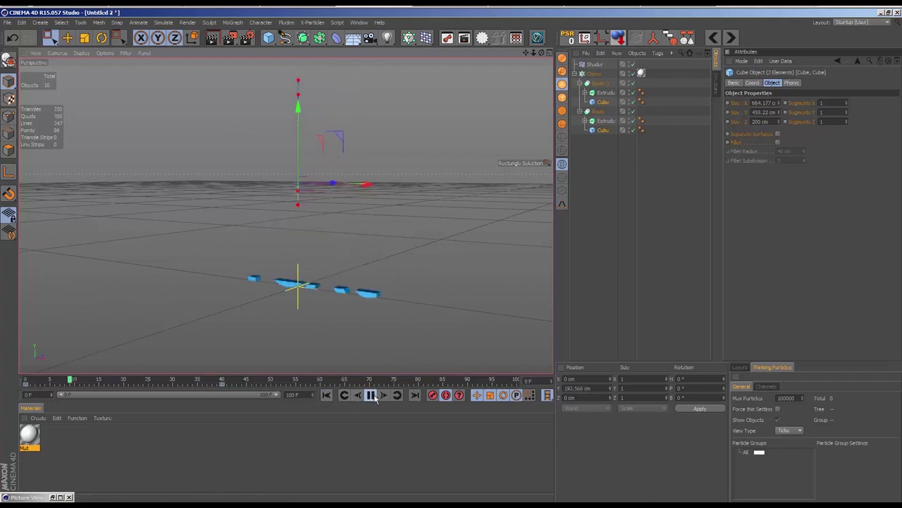
scroll(437, 268, "up", 2)
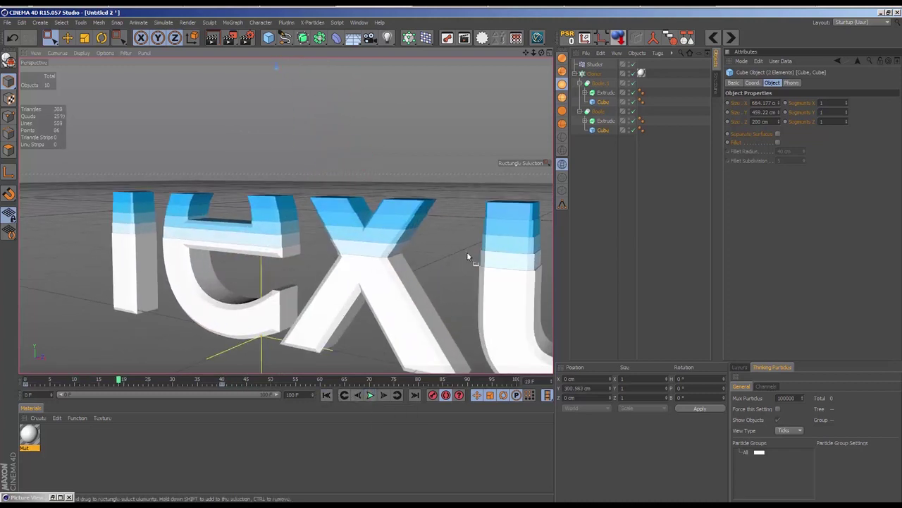
scroll(466, 260, "up", 2)
scroll(437, 259, "up", 2)
scroll(418, 259, "up", 2)
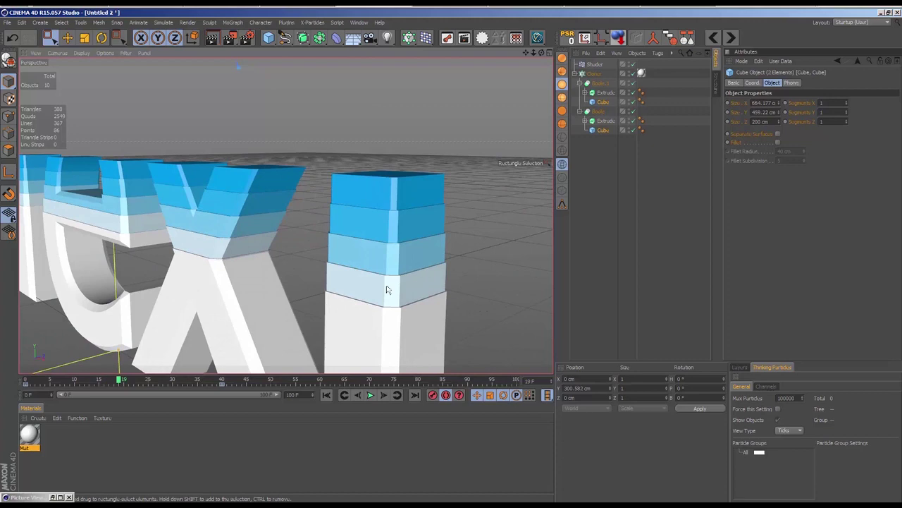
left_click(326, 395)
left_click(371, 396)
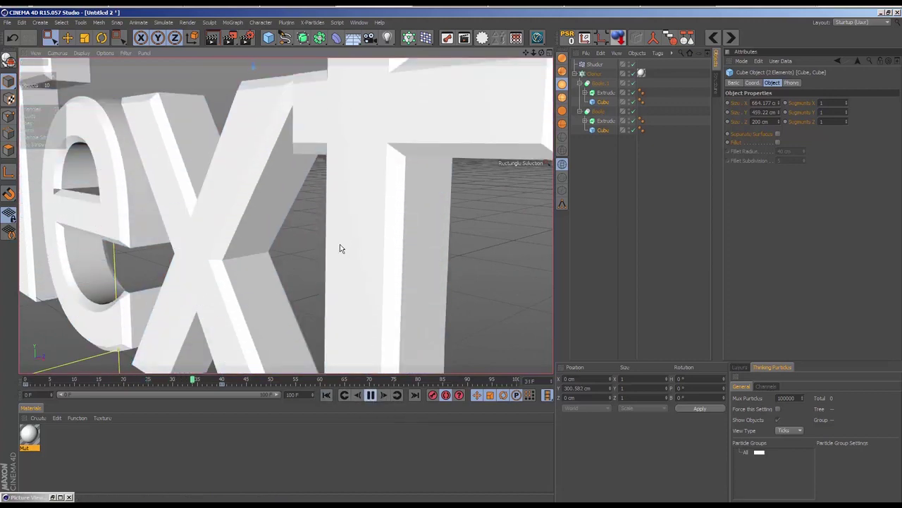
left_click(327, 395)
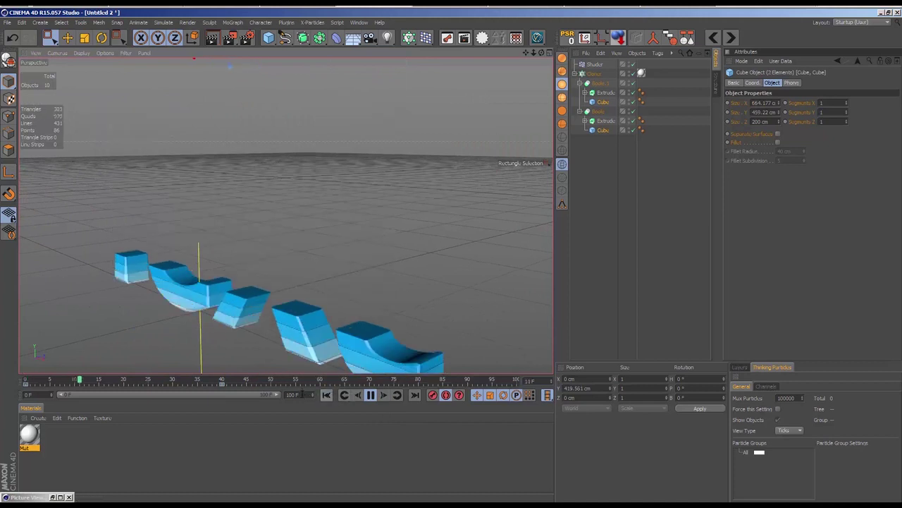
left_click(370, 394)
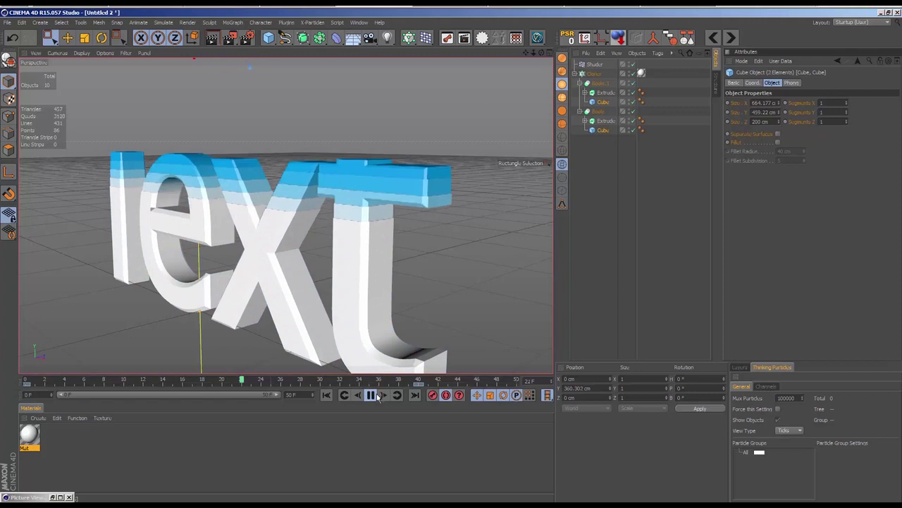
left_click_drag(353, 286, 438, 296, "alt")
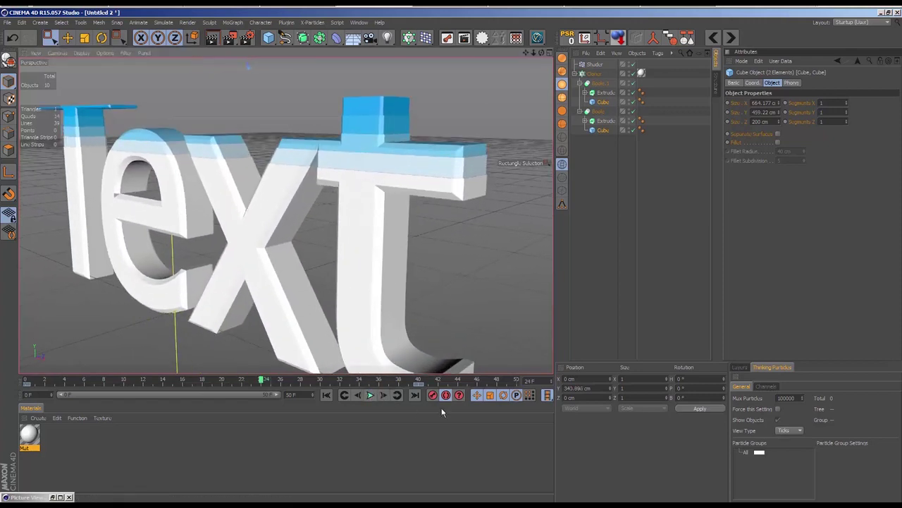
left_click(627, 197)
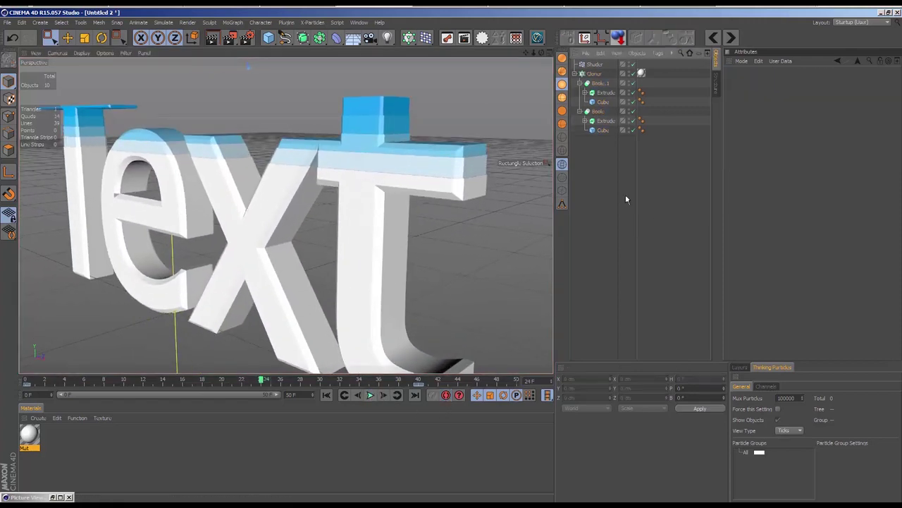
Raise the Cloner's Count from 5 to 9, then lower it to 4
left_click(576, 73)
left_click(595, 73)
left_click(792, 82)
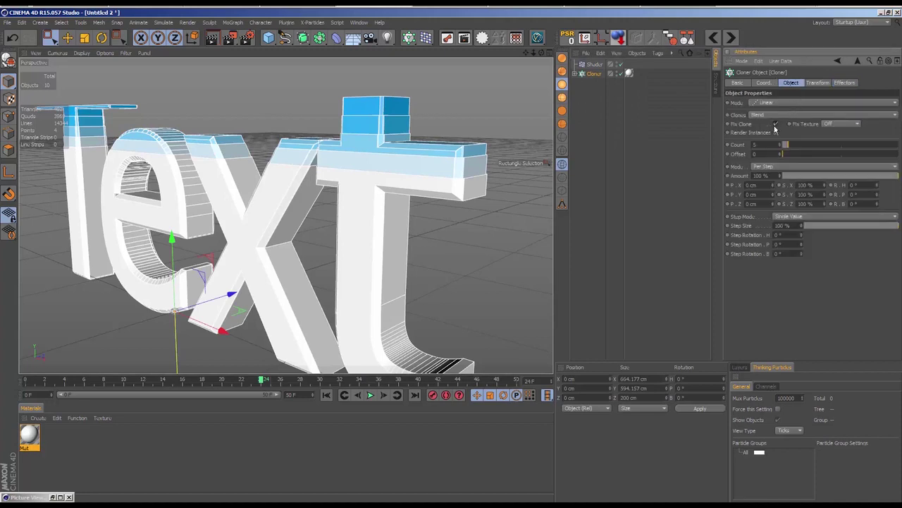
left_click_drag(780, 146, 789, 144)
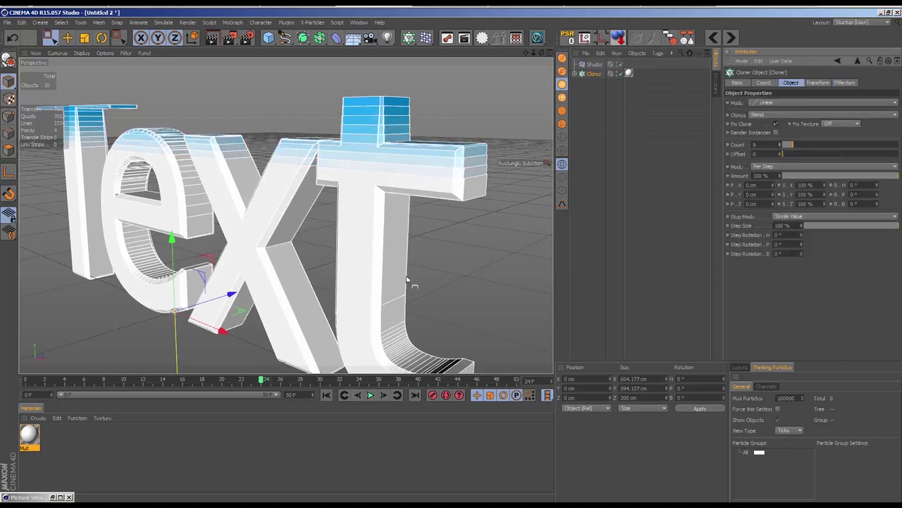
left_click_drag(256, 385, 207, 389)
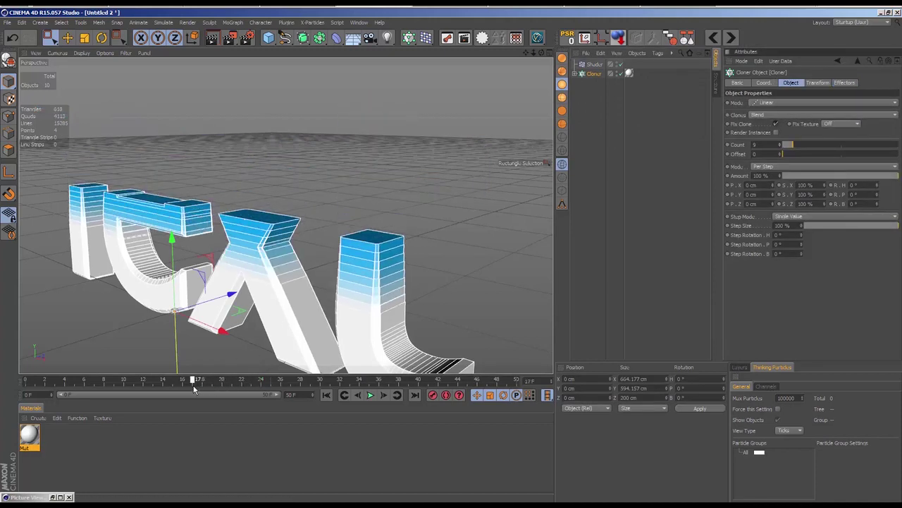
left_click(592, 254)
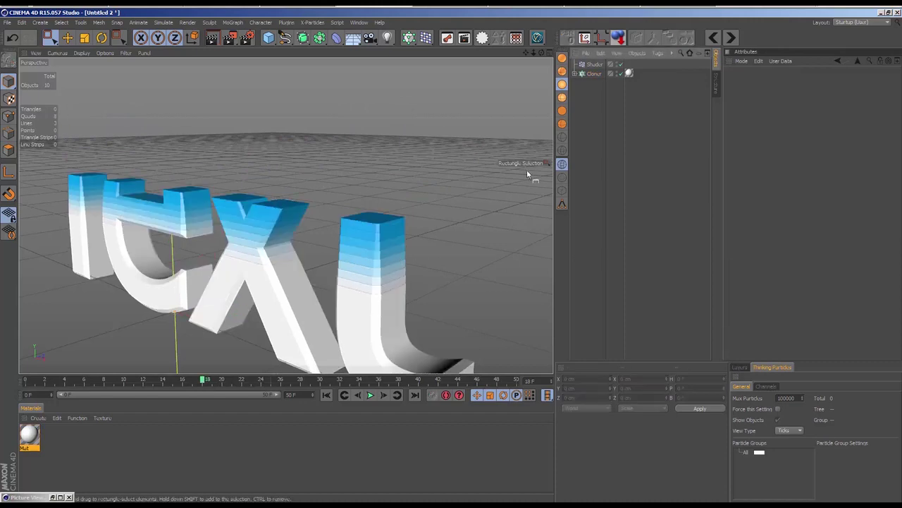
left_click(595, 77)
left_click_drag(780, 145, 781, 152)
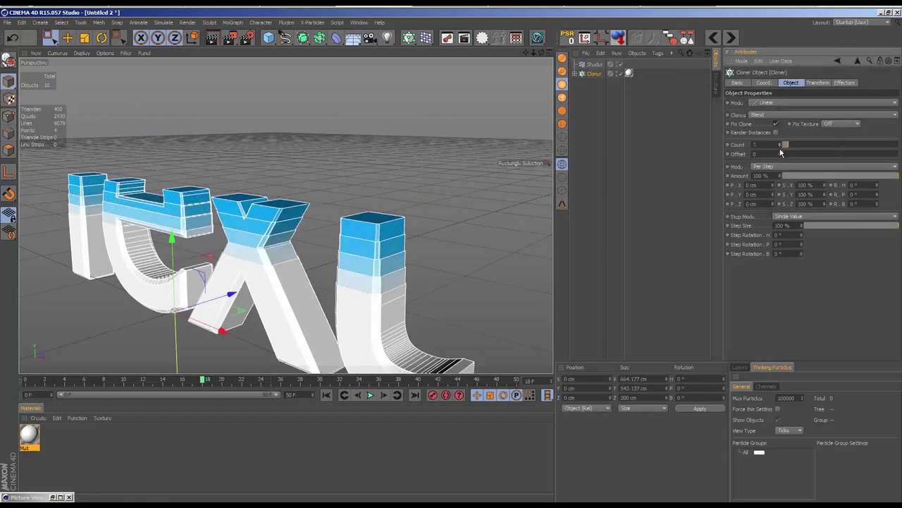
Replay the rising-text animation from frame 0 twice, stopping around frames 25 and 23
left_click(540, 218)
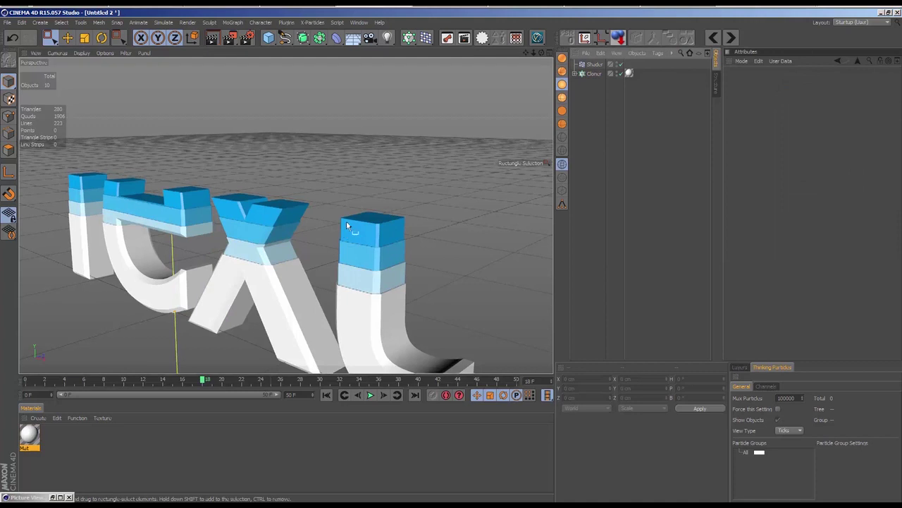
left_click_drag(540, 218, 347, 226, "alt")
left_click(327, 395)
left_click(370, 395)
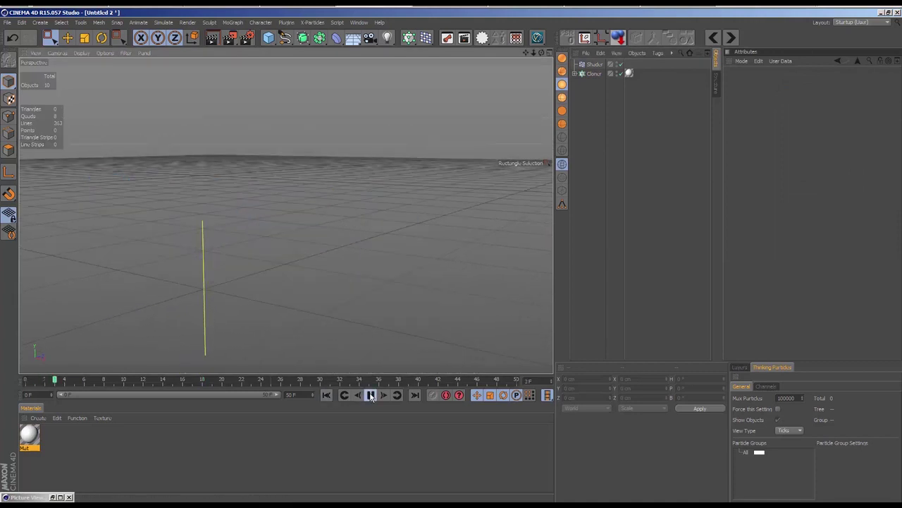
left_click(370, 394)
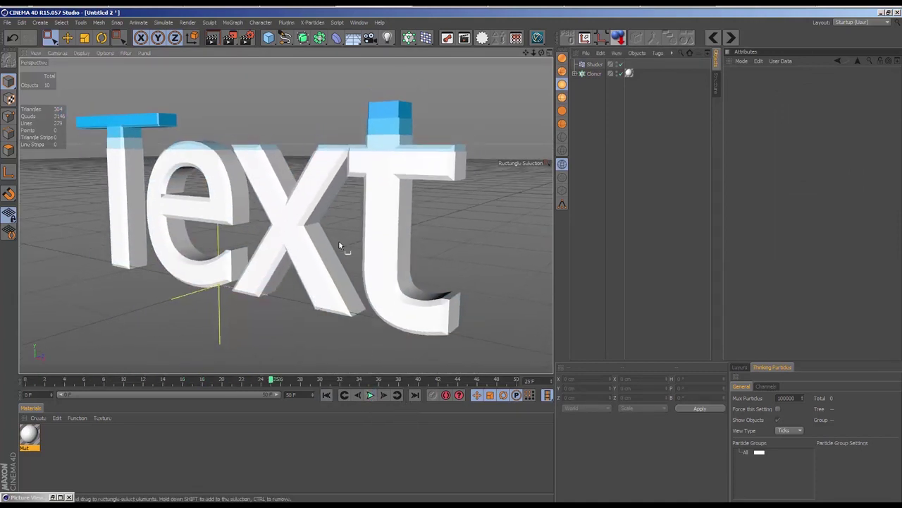
left_click_drag(336, 236, 360, 267, "alt")
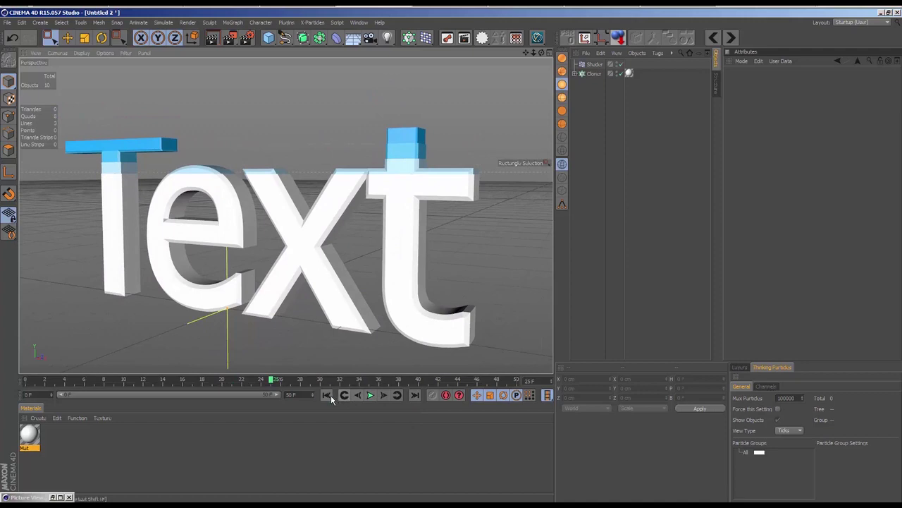
left_click(326, 395)
left_click(370, 395)
left_click(369, 396)
left_click_drag(423, 211, 405, 228, "alt")
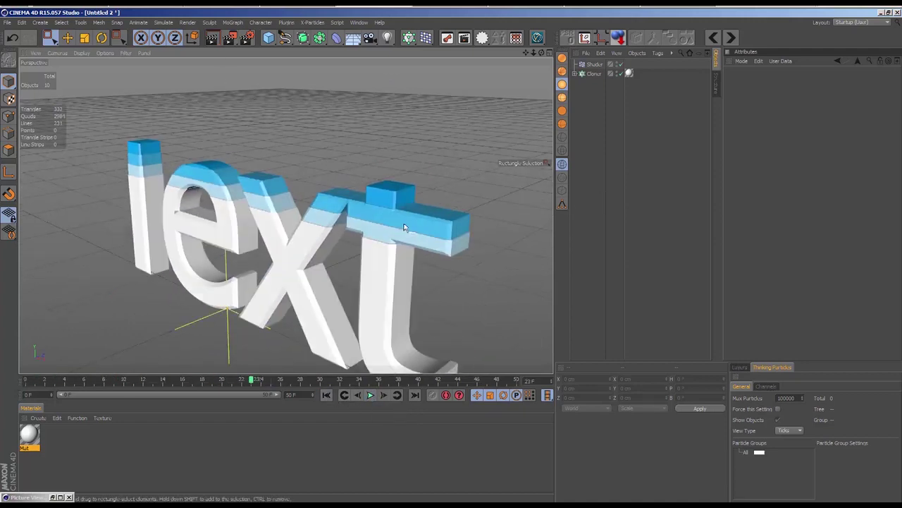
right_click_drag(404, 228, 444, 233, "alt")
left_click_drag(443, 234, 393, 208, "alt")
scroll(393, 208, "up", 3)
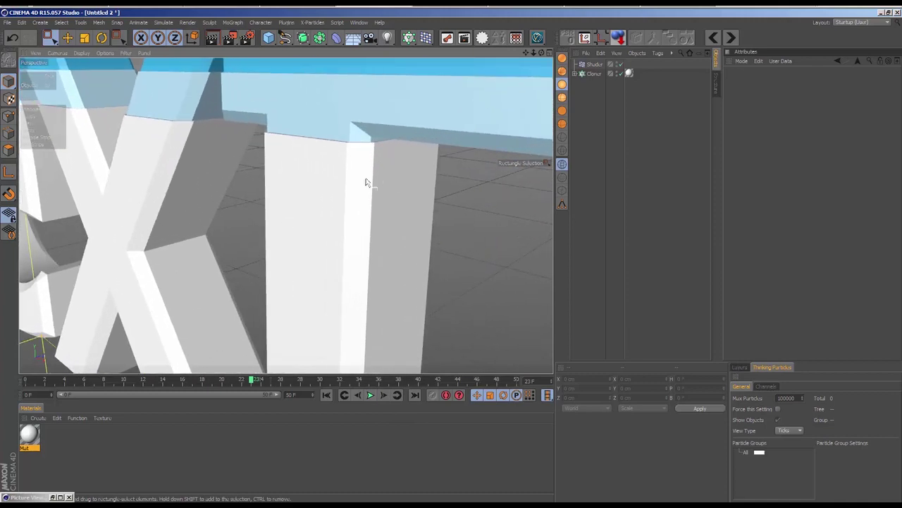
Set Start Steps and End Steps to 4 on both Extrude objects' fillet caps
left_click(575, 74)
left_click(601, 95)
left_click(607, 121, "ctrl")
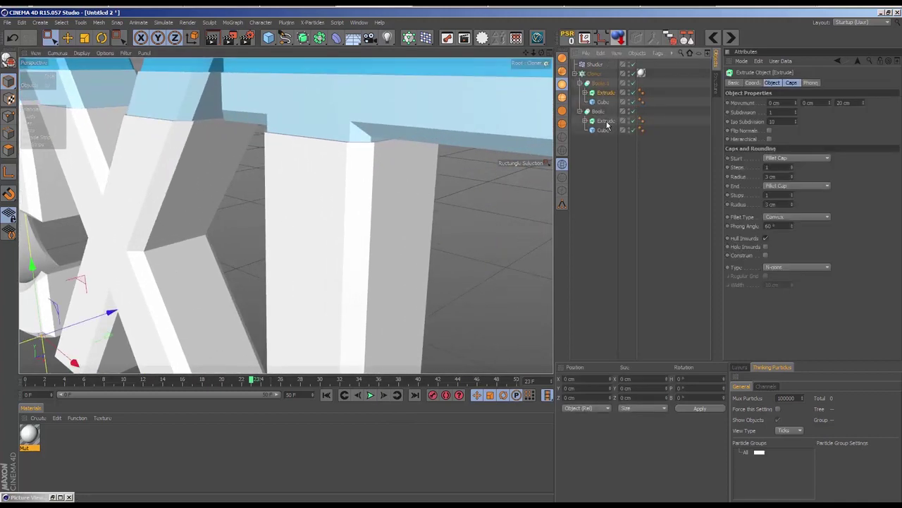
left_click(792, 83)
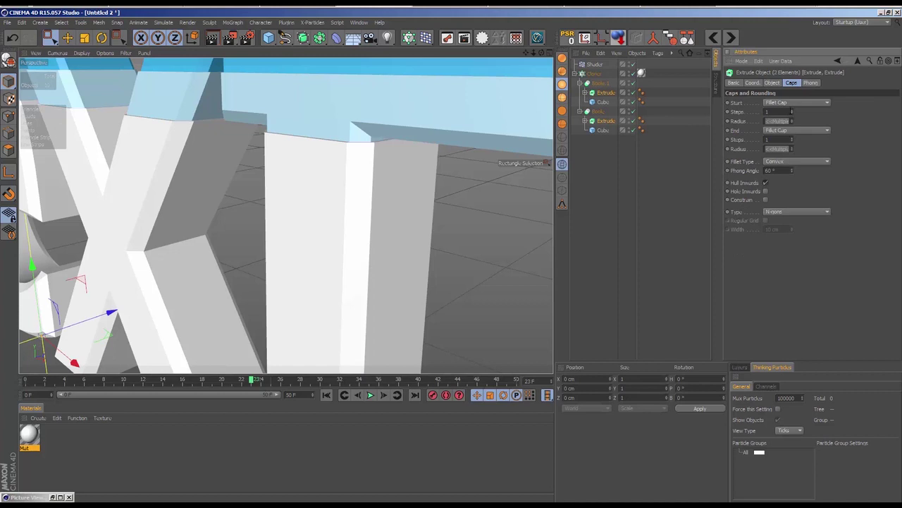
type("4")
key("Return")
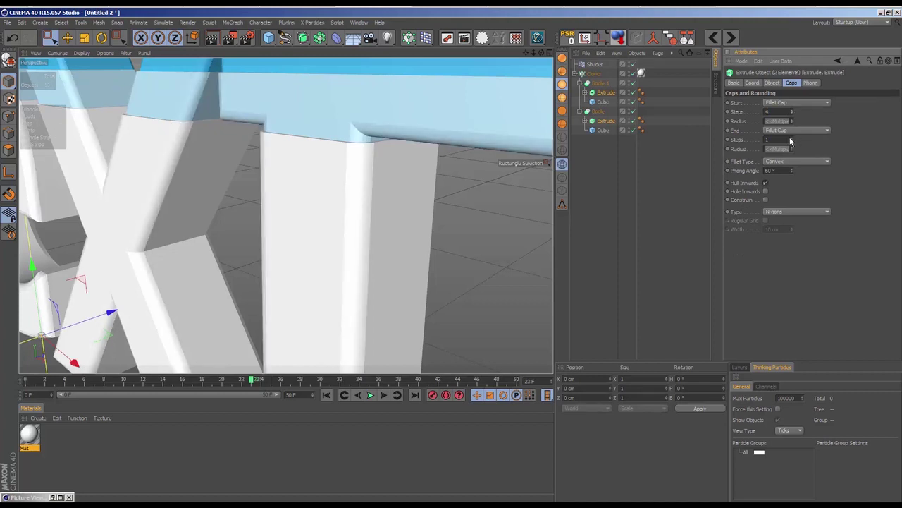
type("4")
key("Return")
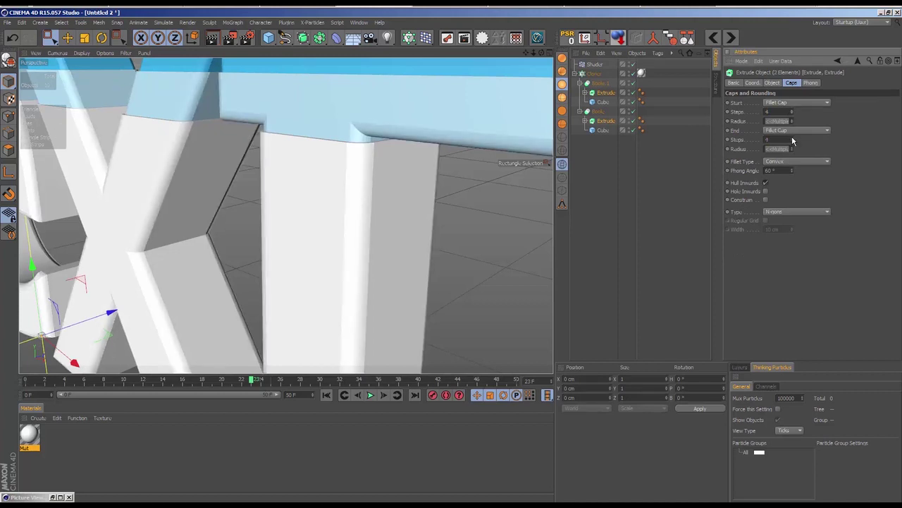
left_click(654, 170)
left_click_drag(409, 179, 374, 208, "alt")
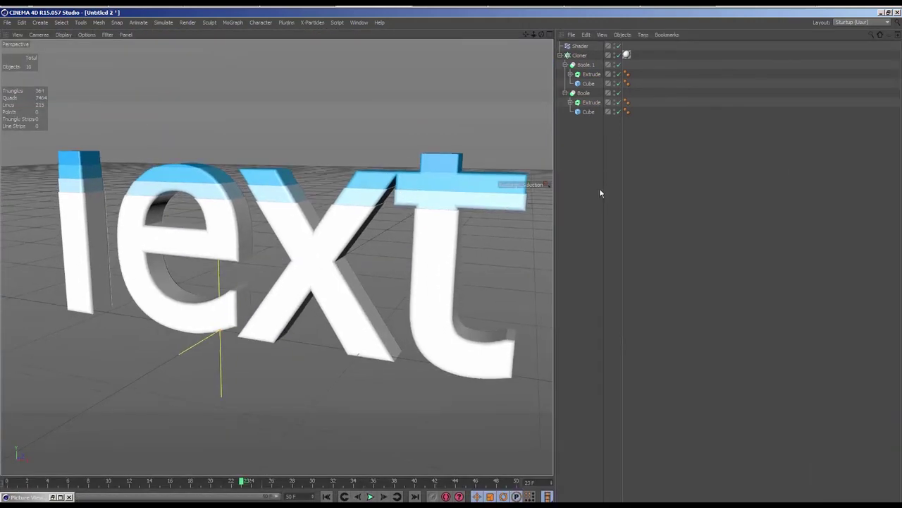
Widen the 3D view, orbit it, and scrub the animation from frame 10 to about 17
left_click_drag(555, 190, 735, 185)
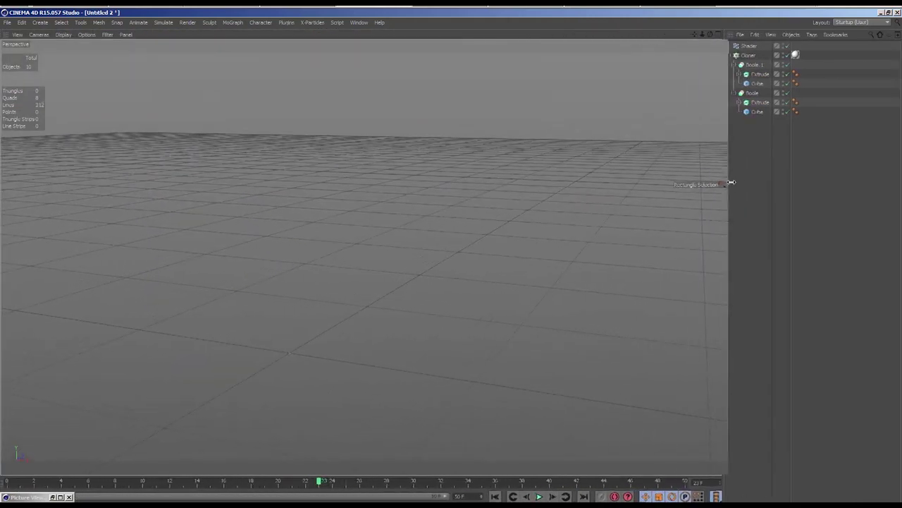
left_click_drag(518, 194, 486, 246, "alt")
left_click_drag(341, 480, 146, 481)
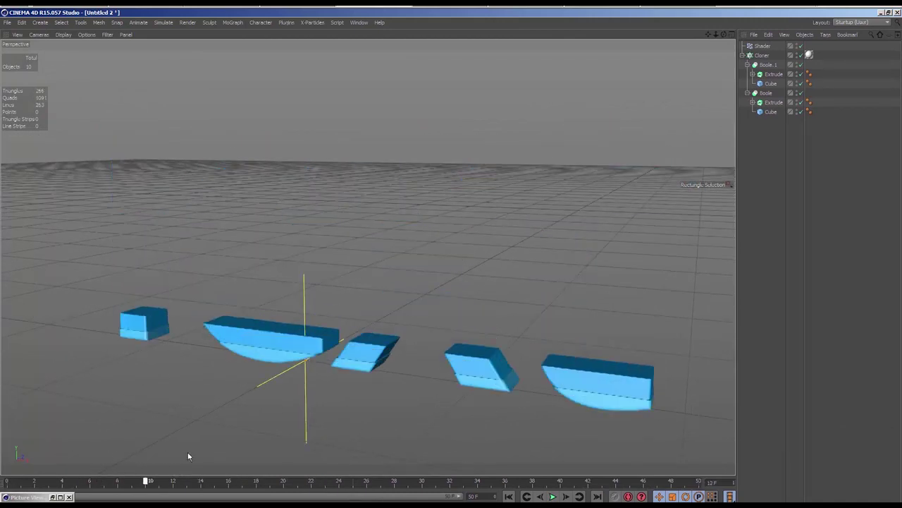
left_click_drag(188, 456, 330, 408)
Deselect, zoom in, and inspect the rounded banded letters at frame 18 from a lower angle
left_click(798, 49)
mouse_move(524, 197)
left_mouse_down("alt")
mouse_move(500, 171)
mouse_move(572, 155)
mouse_move(447, 241)
mouse_move(413, 278)
left_mouse_up("alt")
scroll(494, 257, "up", 3)
scroll(515, 262, "up", 3)
scroll(472, 243, "up", 3)
scroll(413, 278, "down", 3)
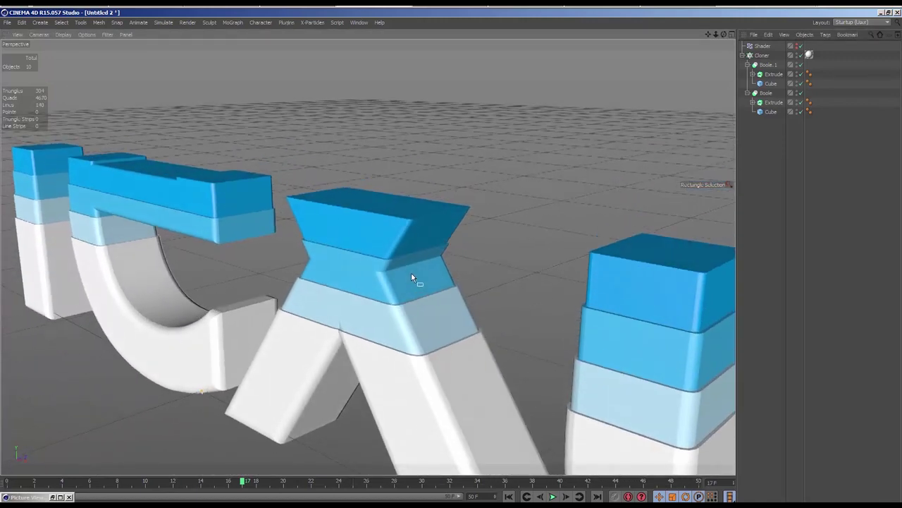
scroll(446, 387, "up", 2)
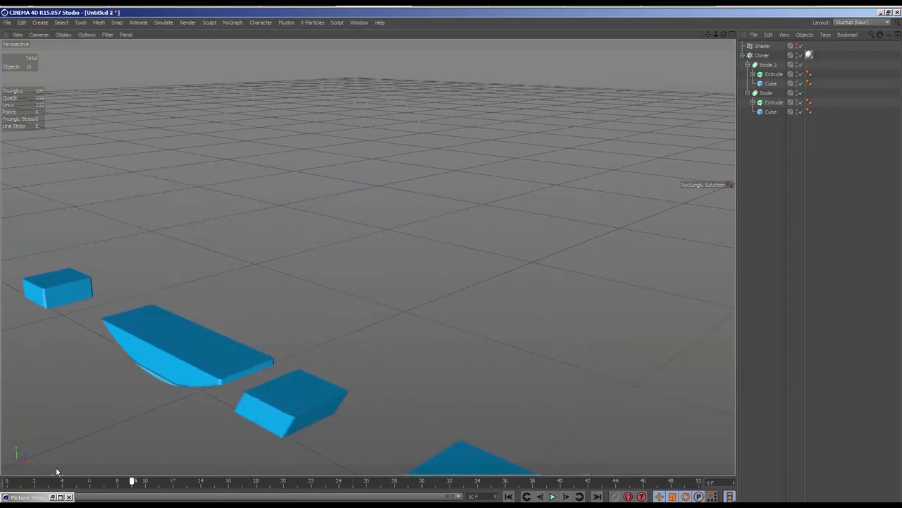
left_click_drag(211, 485, 231, 483)
left_click(259, 480)
left_click_drag(318, 353, 346, 172, "alt")
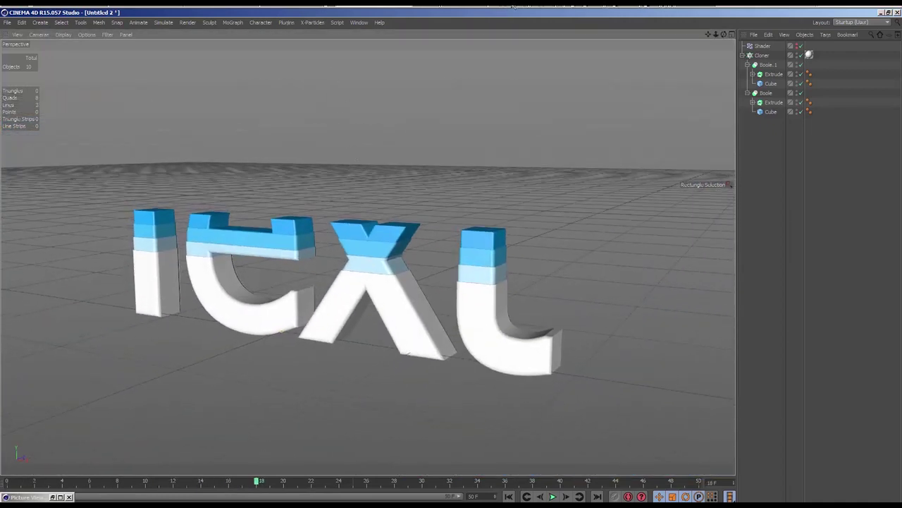
key("alt+Tab")
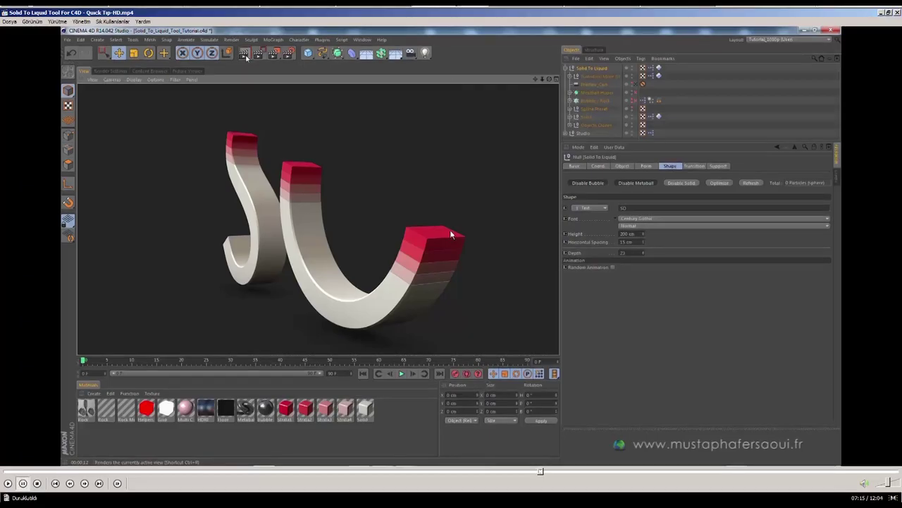
Play the reference tutorial and pause it at 07:48, where the Notepad notes appear
key("space")
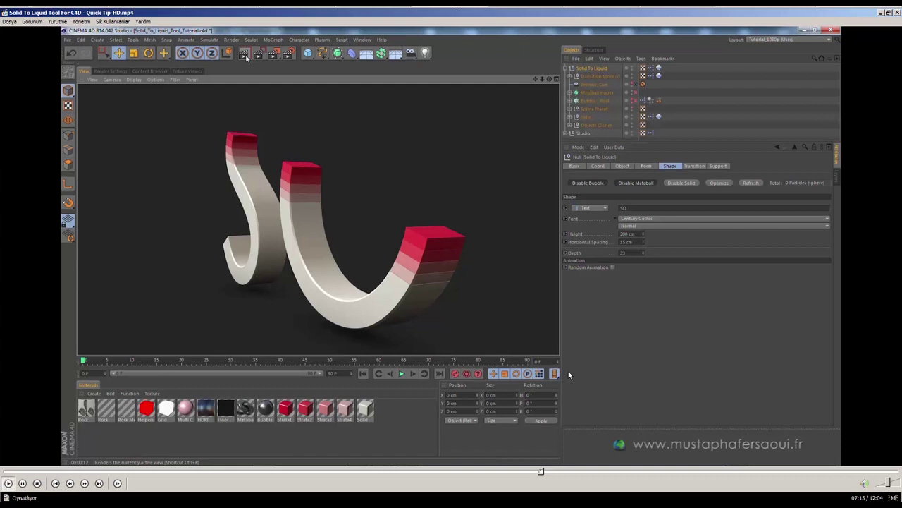
left_click(584, 470)
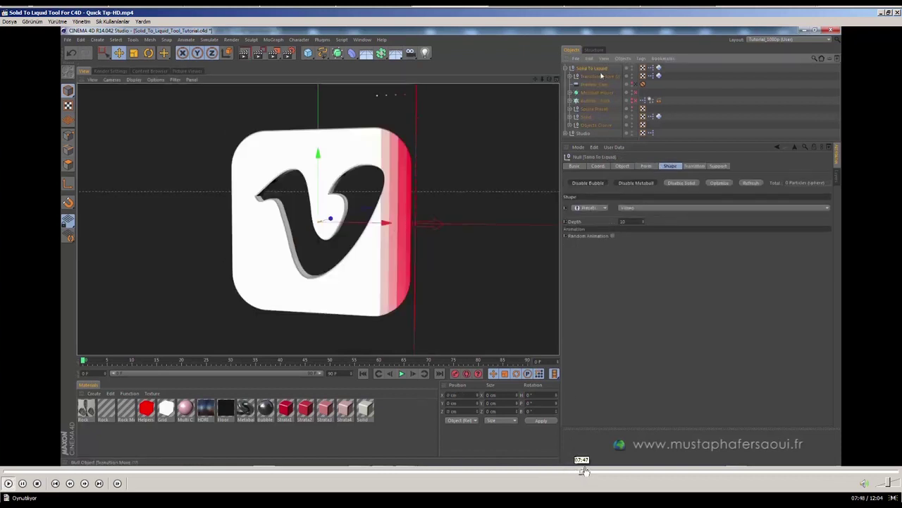
key("space")
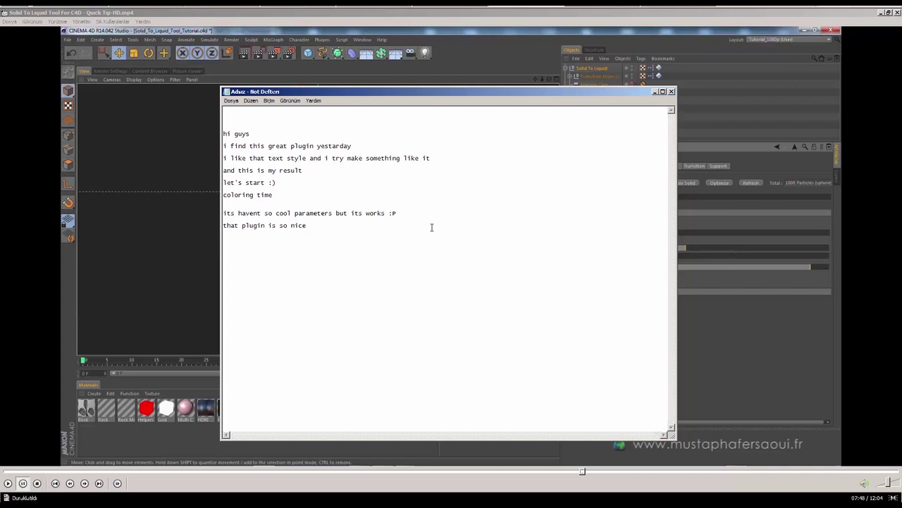
Finish the 'that plugin is so nice really!' line and start a new line beneath it
type(" really!")
type("!")
type("you enjp")
type("y")
key("Return")
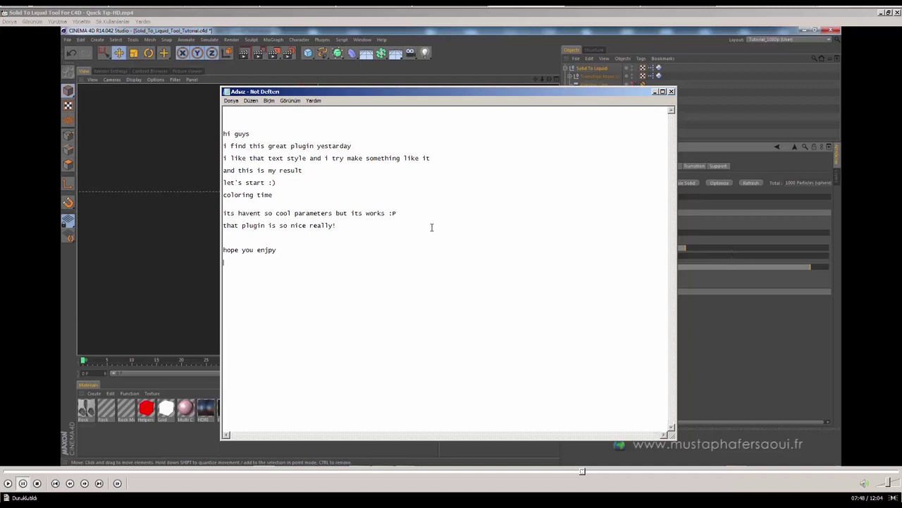